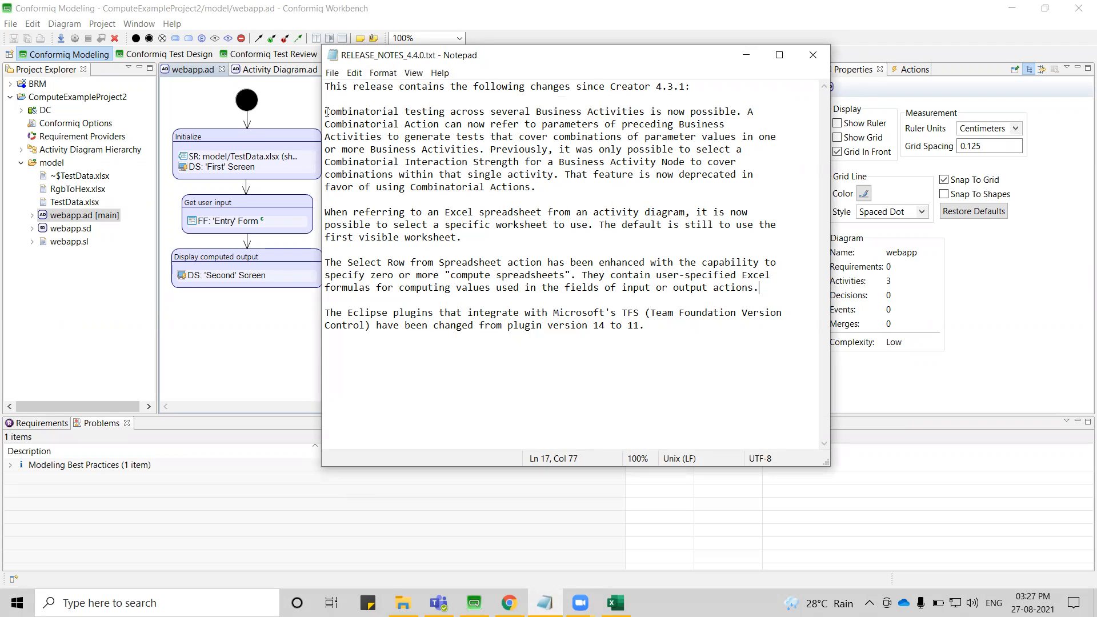
- Read the release notes paragraphs on combinatorial testing across Business Activities and on selecting a specific Excel worksheet
drag(327, 111, 568, 188)
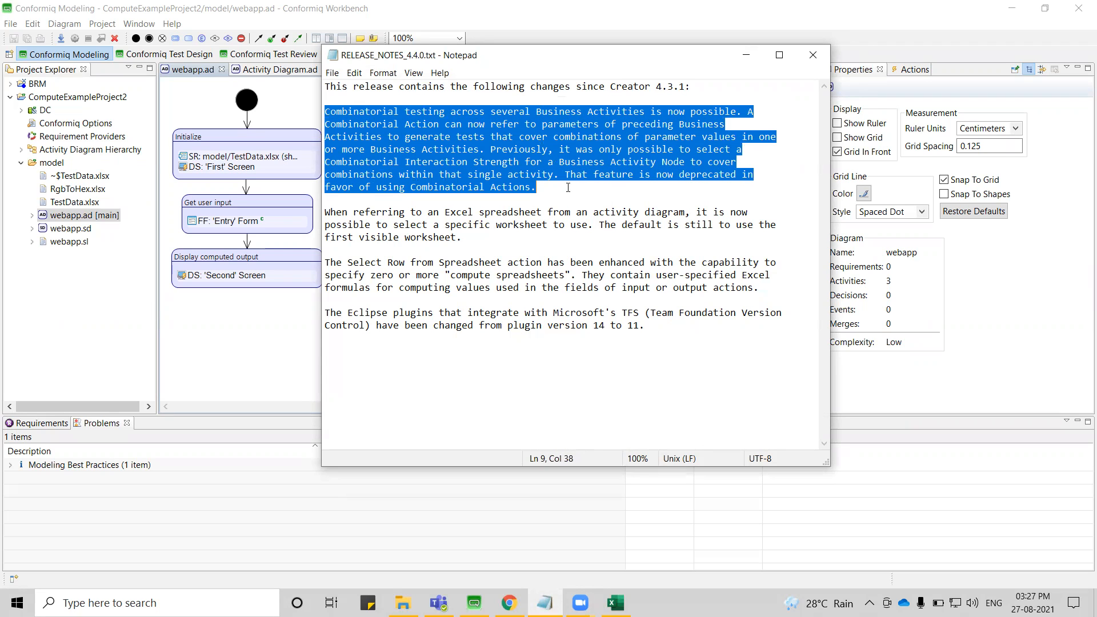
click(371, 112)
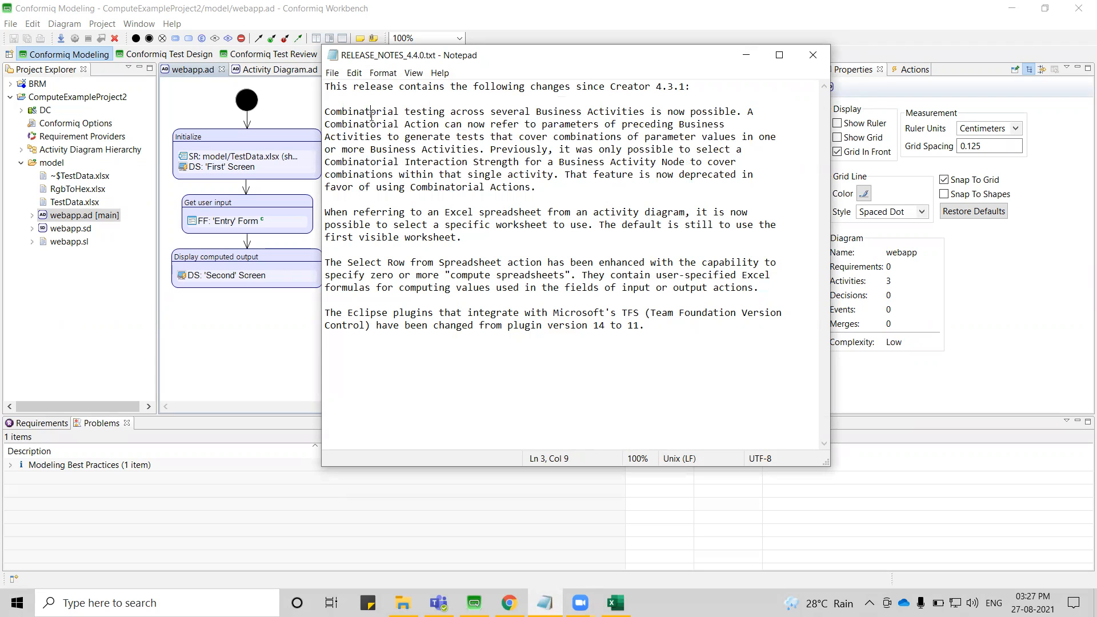
triple_click(327, 211)
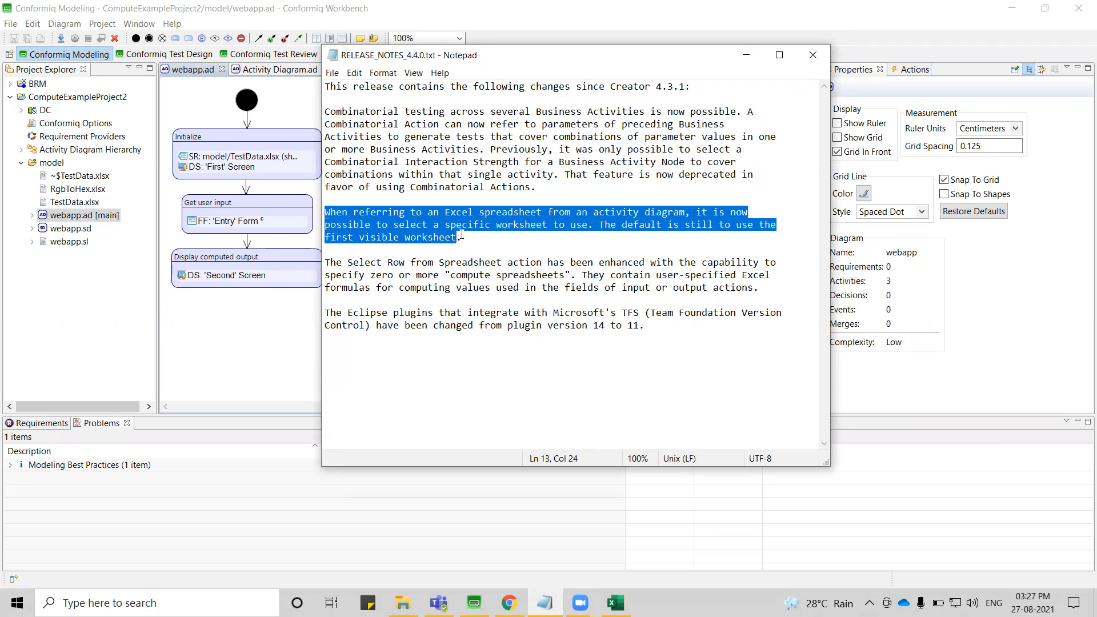
click(518, 211)
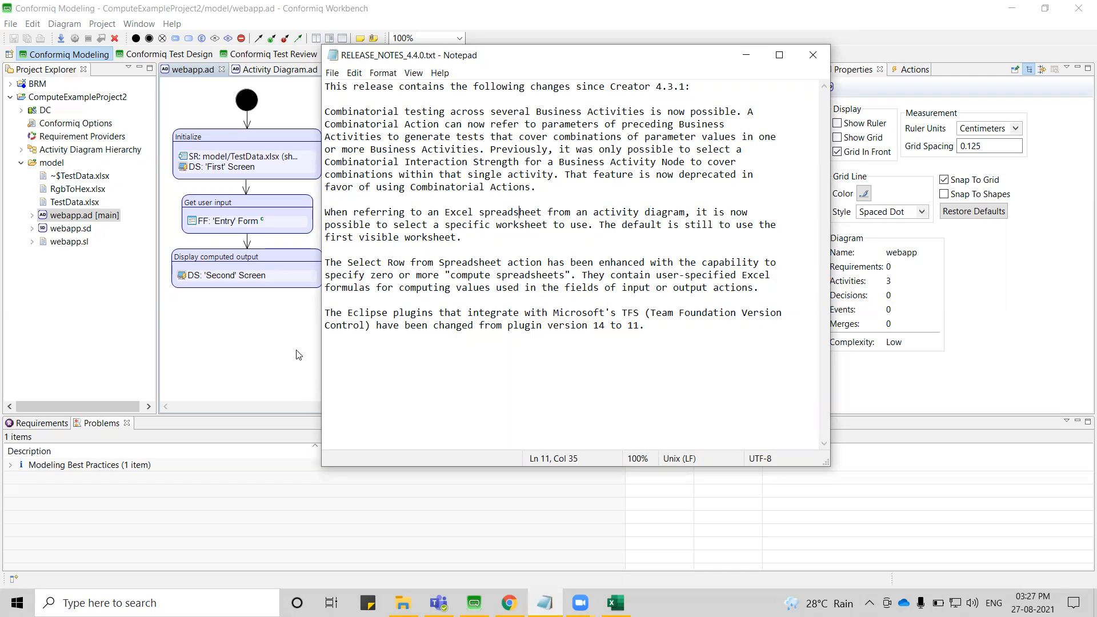
- Switch to Conformiq Workbench and open Activity Diagram.ad from the BRM project's model folder
click(272, 337)
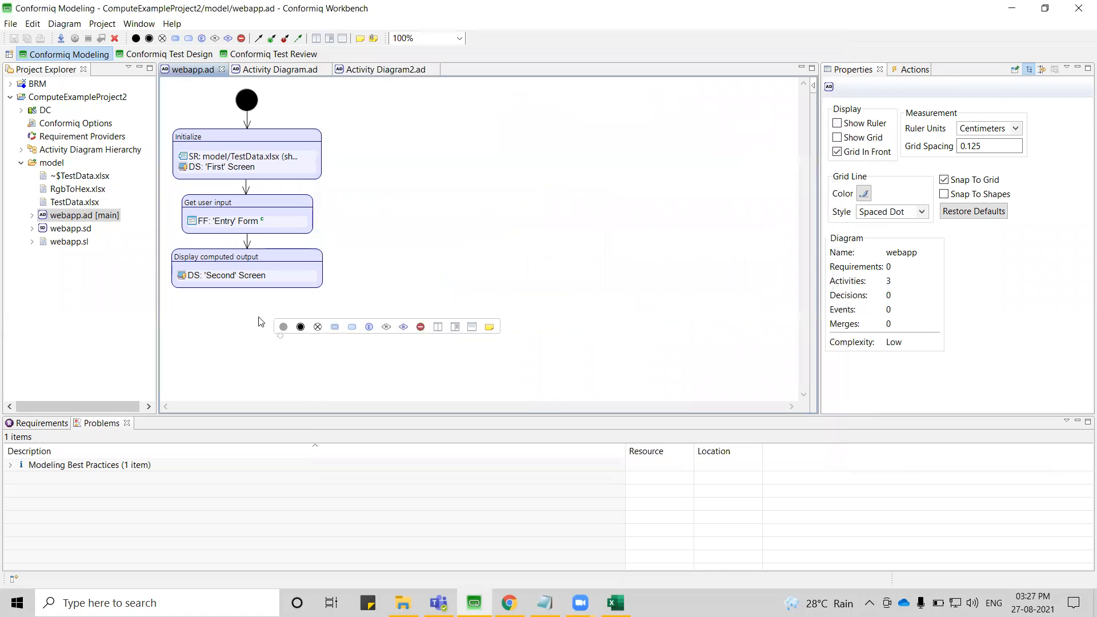
click(10, 84)
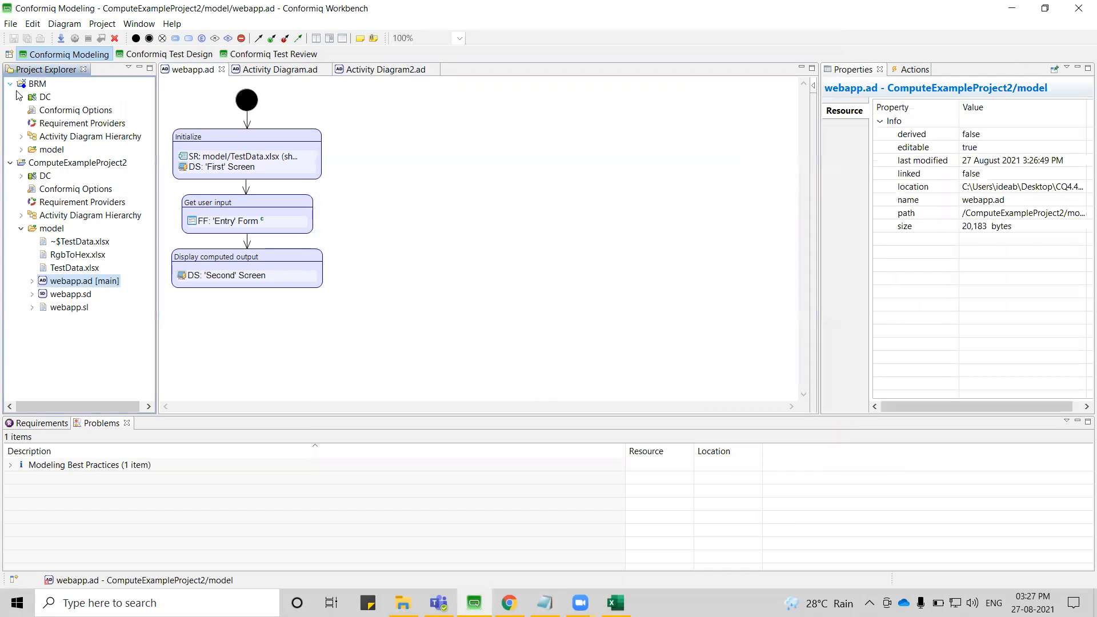
click(21, 149)
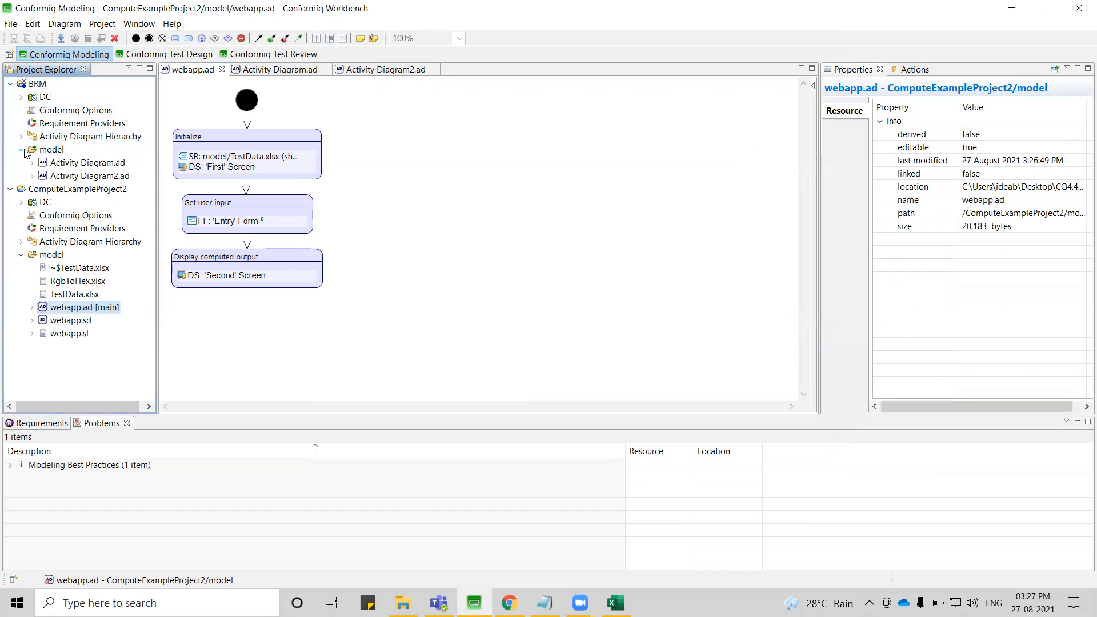
double_click(88, 163)
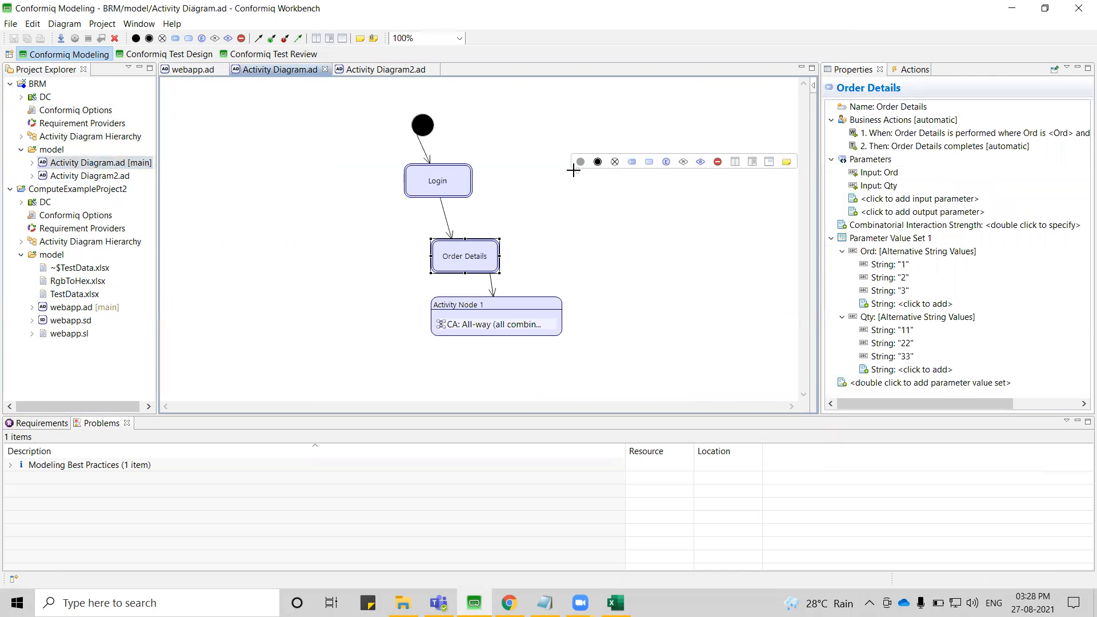
click(575, 176)
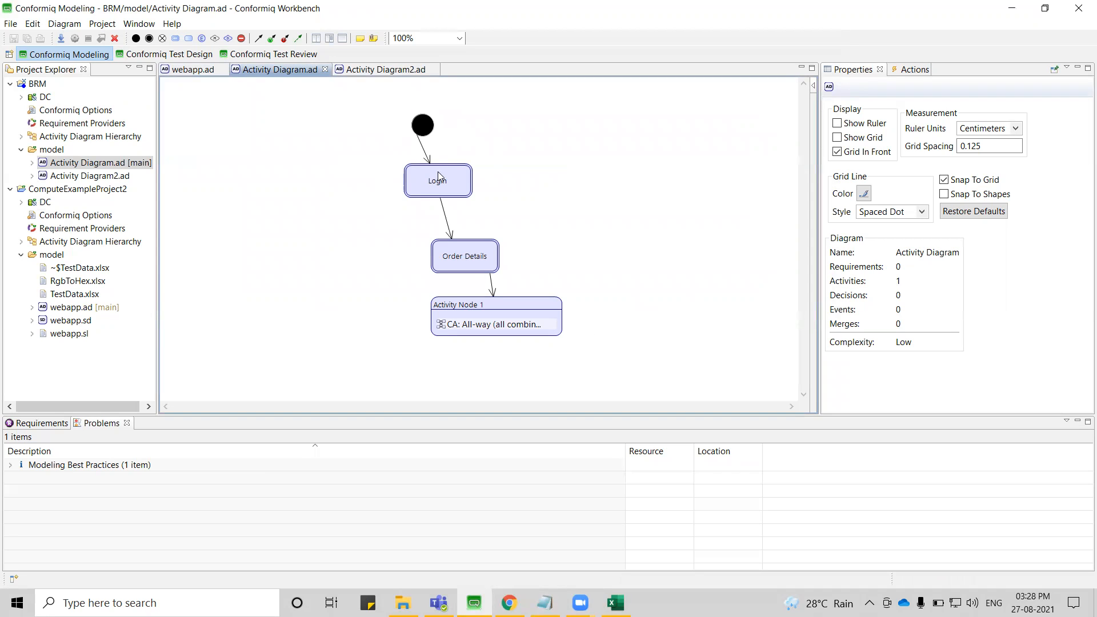
- Examine the Login activity's input parameters and the alternative string values of Username and Password
click(440, 191)
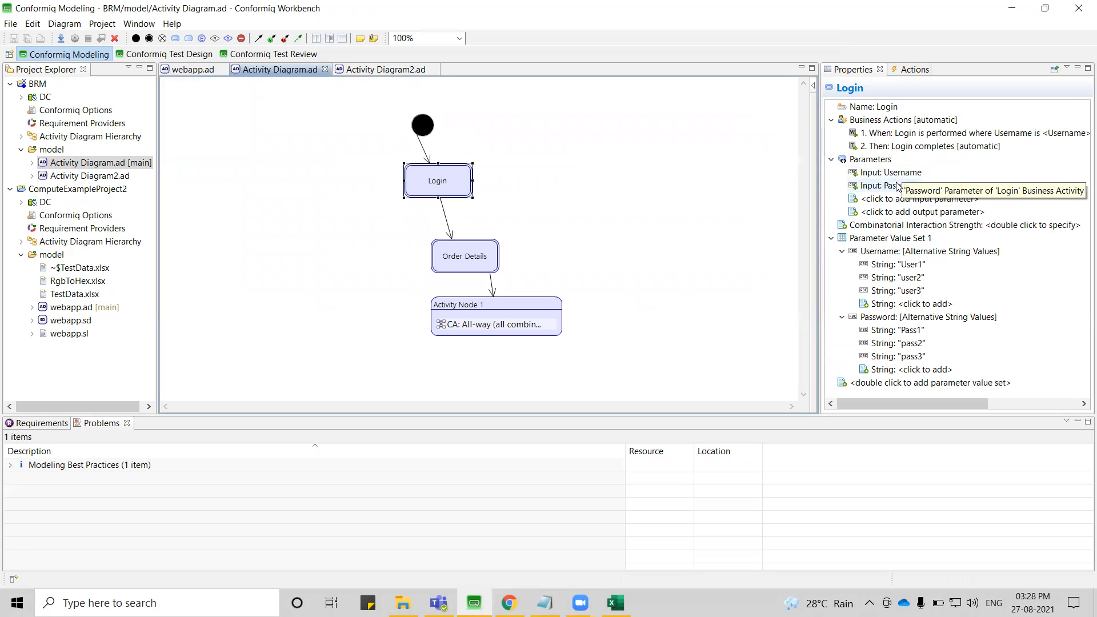
click(842, 251)
click(842, 264)
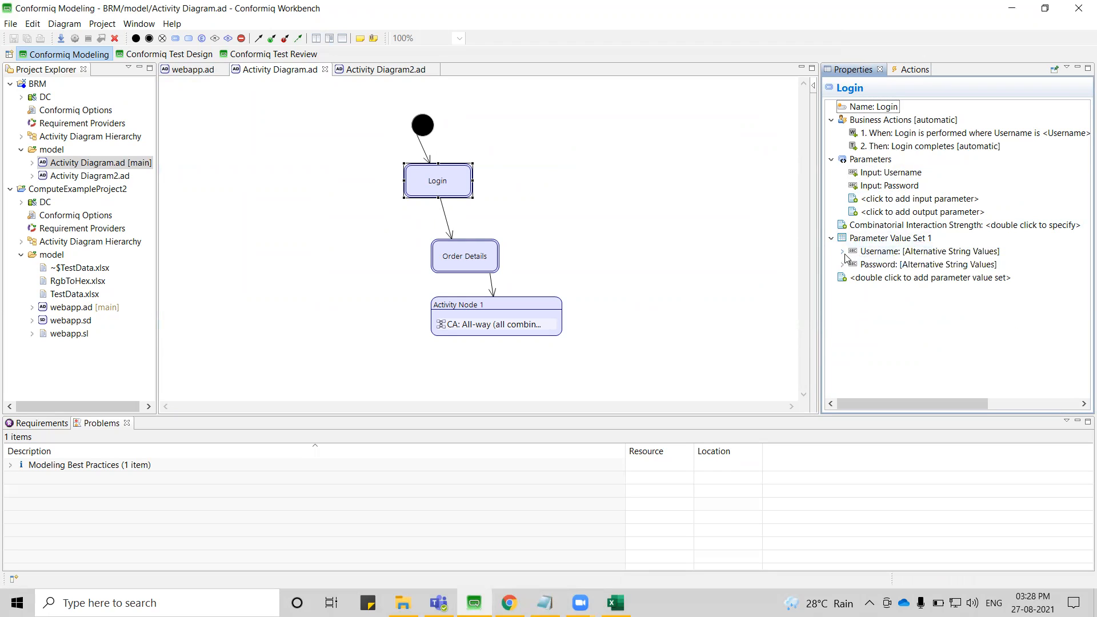
click(842, 252)
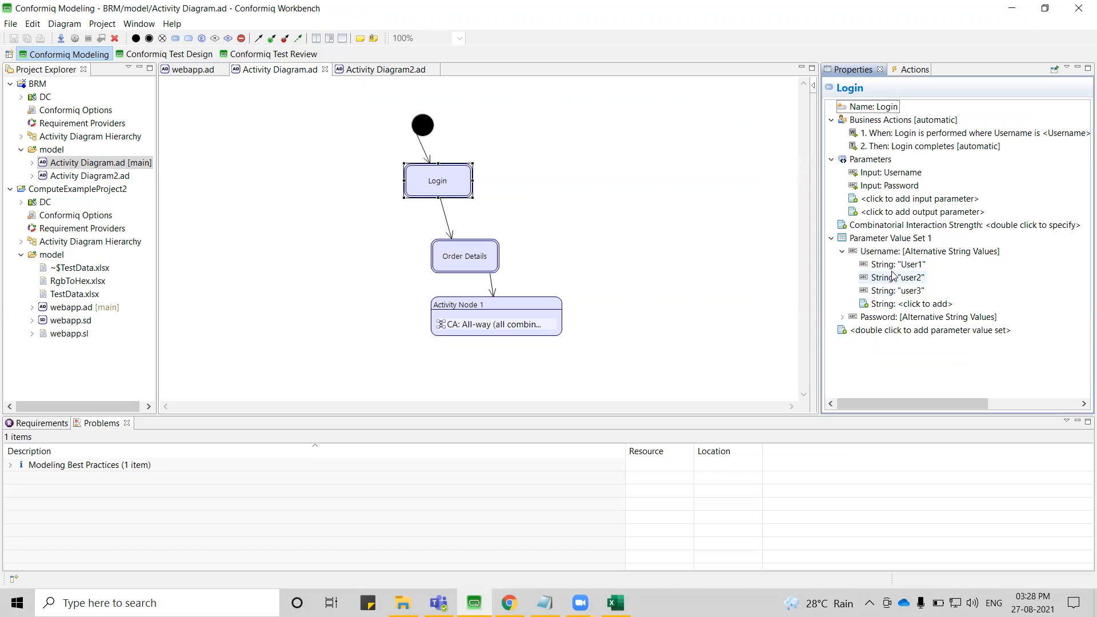
click(842, 318)
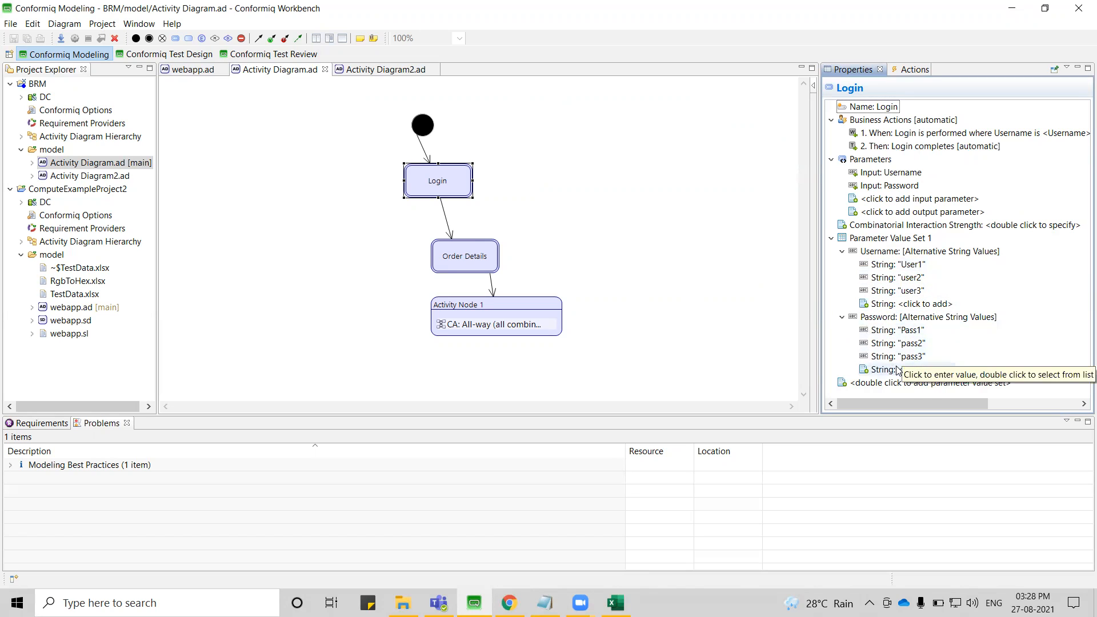
- Examine the Ord and Qty parameter values of the Order Details activity and compare them with Login's parameter values
click(453, 256)
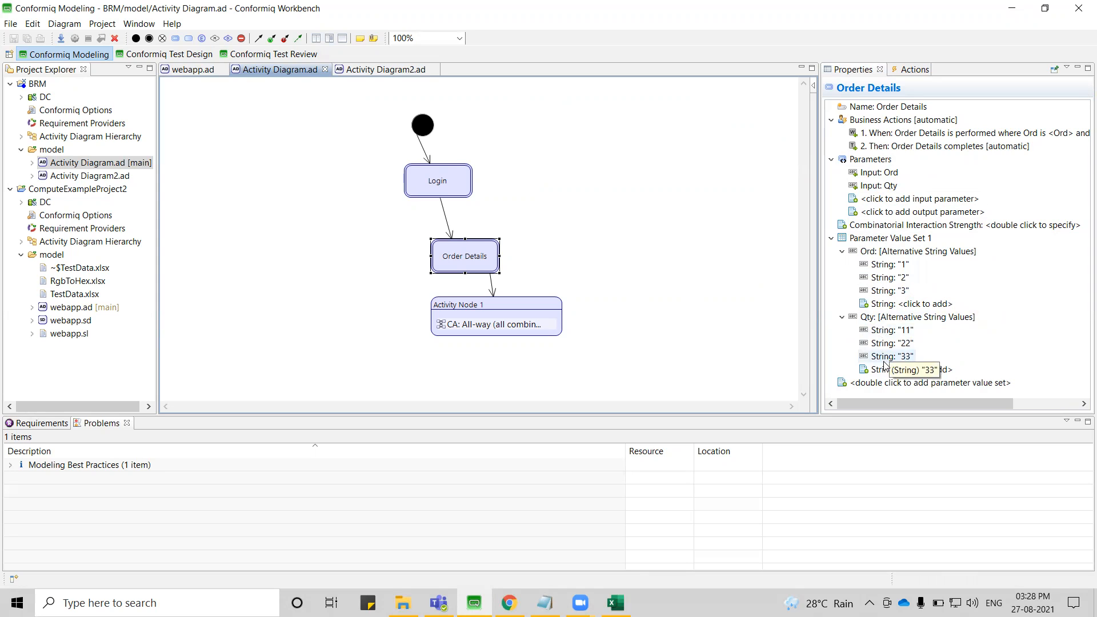
mouse_move(494, 311)
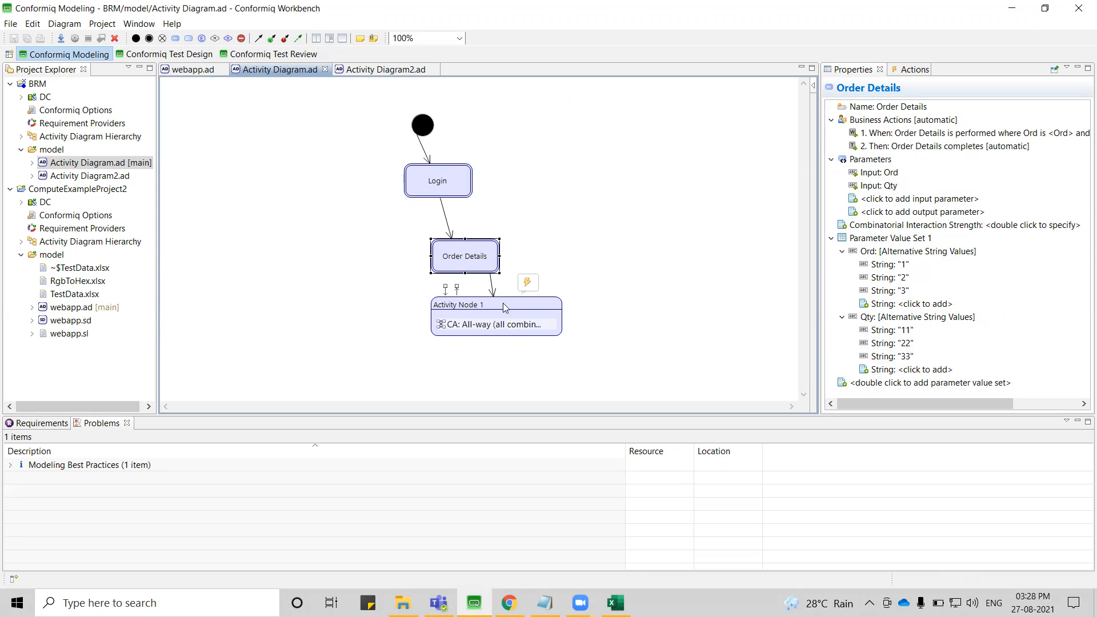
click(432, 181)
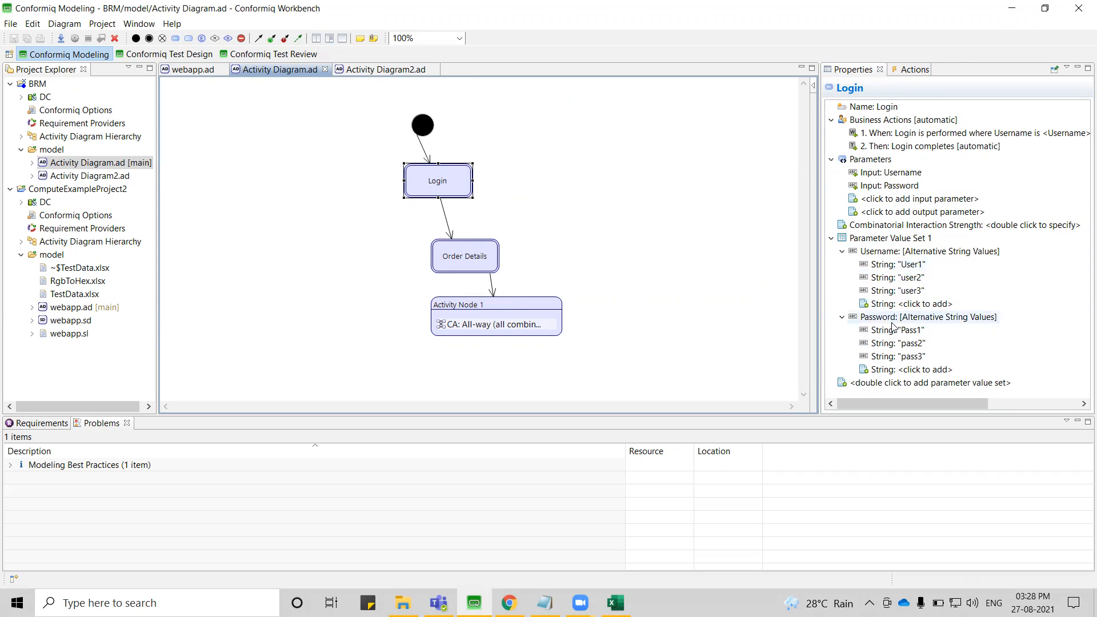
scroll(893, 324, right, 1)
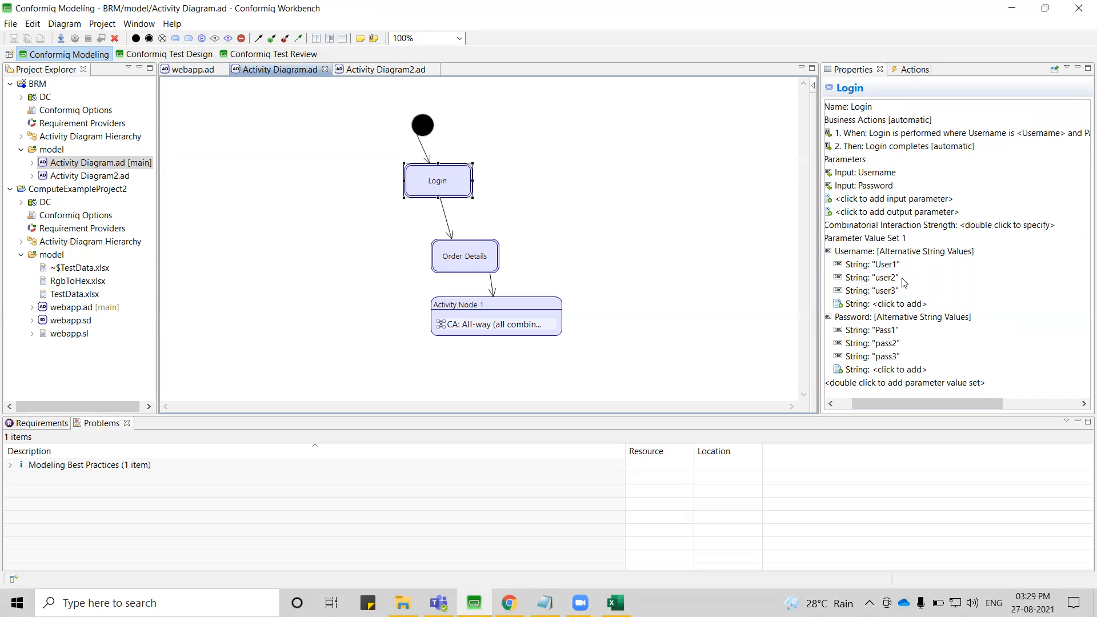
- Examine the Combinatorial Action in Activity Node 1, checking its interaction strength and the Login and Order Details parameters it refers to
click(493, 312)
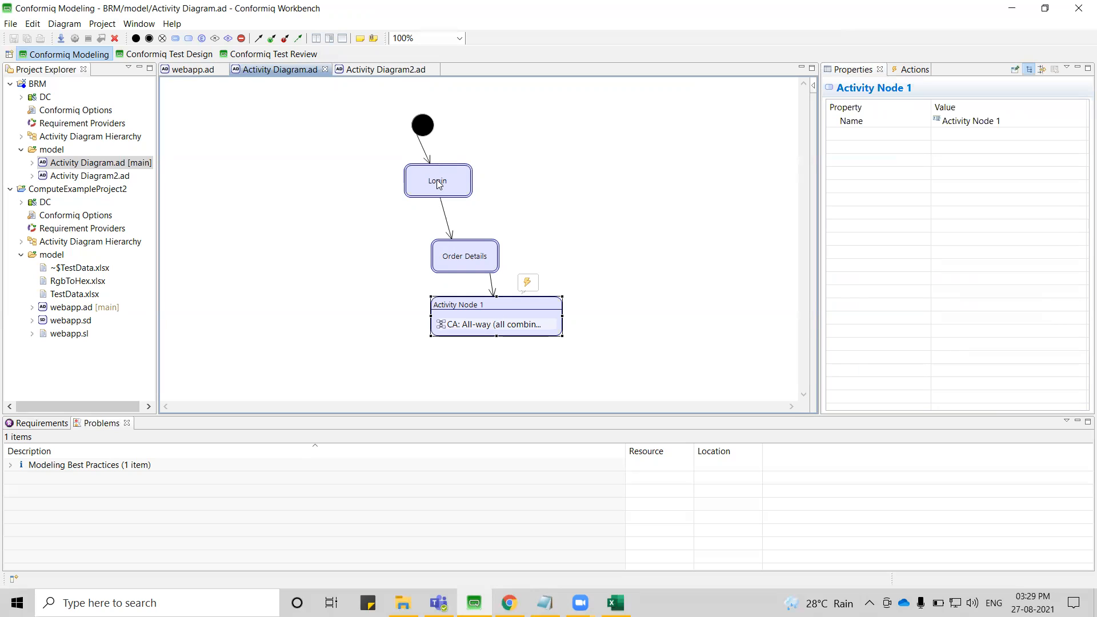
click(477, 258)
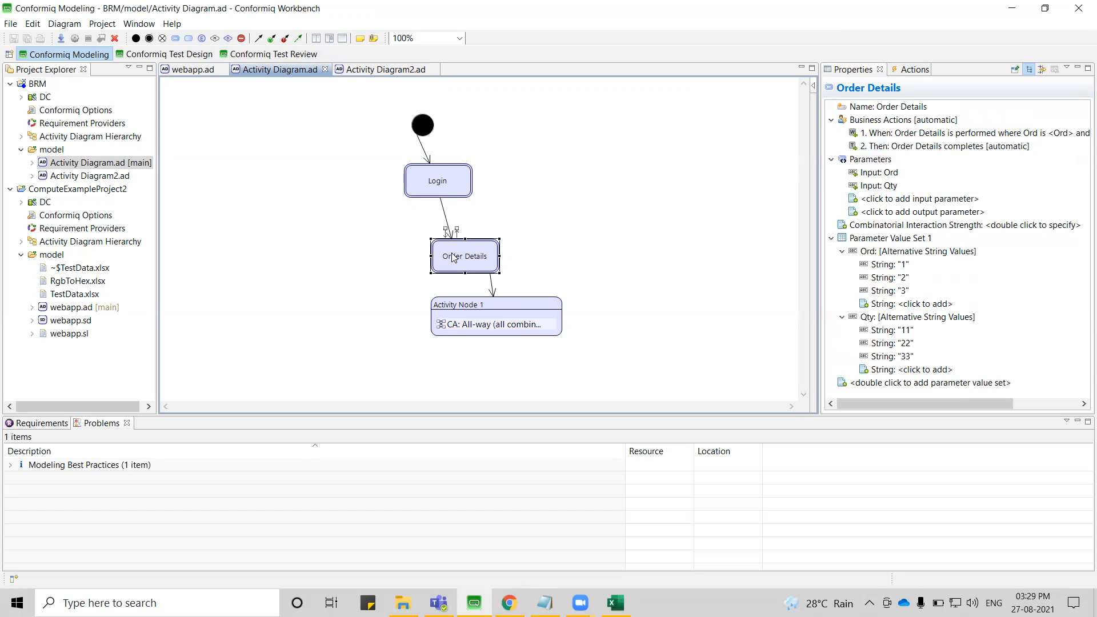
click(486, 327)
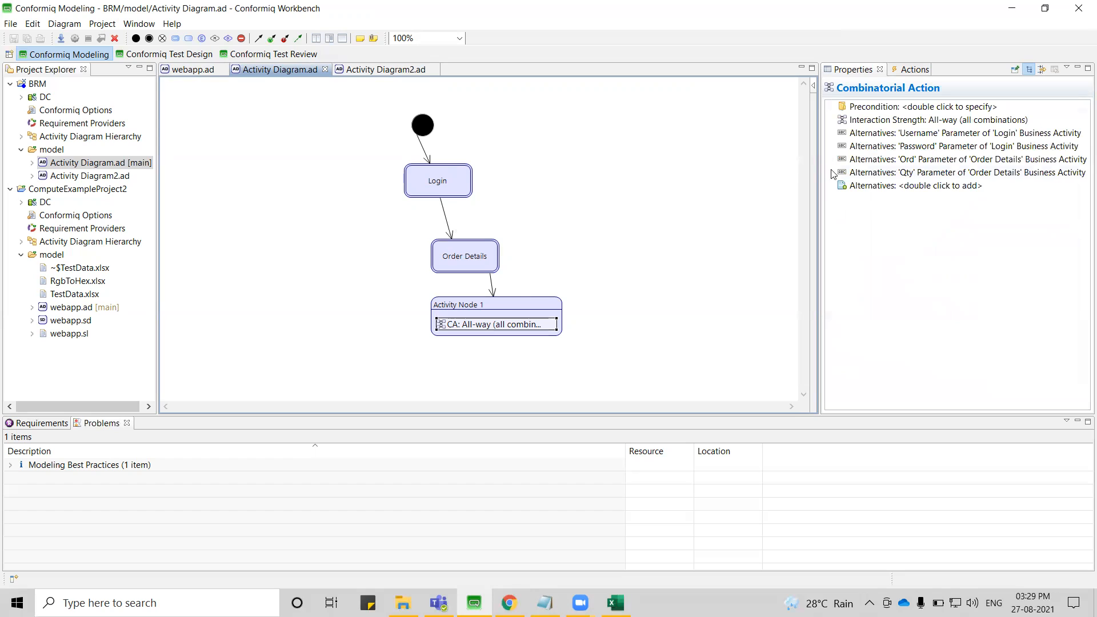
click(816, 326)
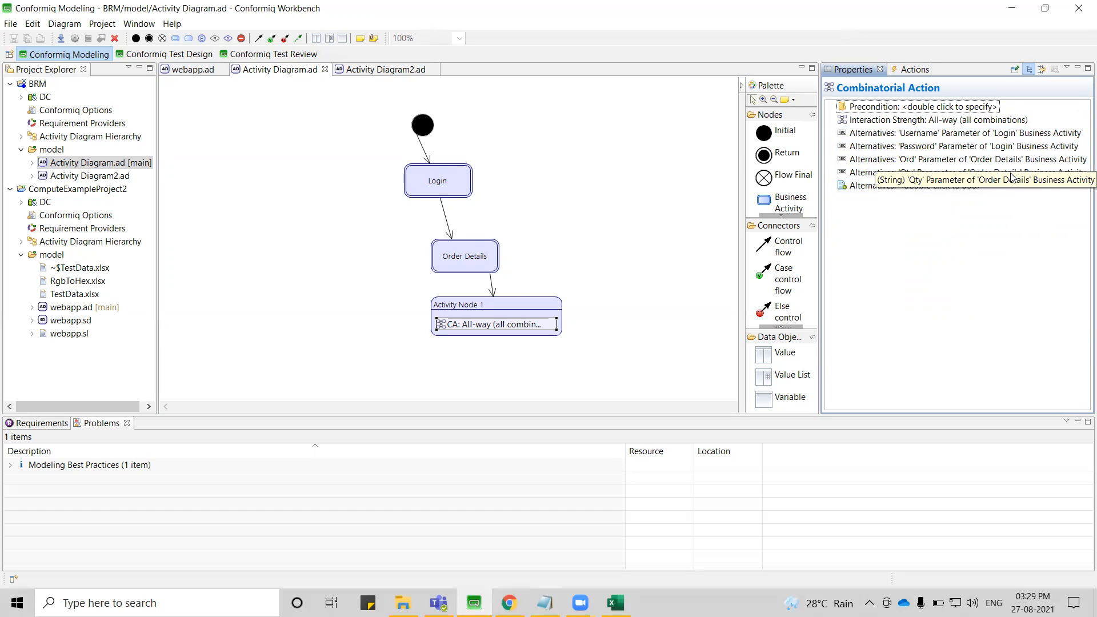
click(461, 181)
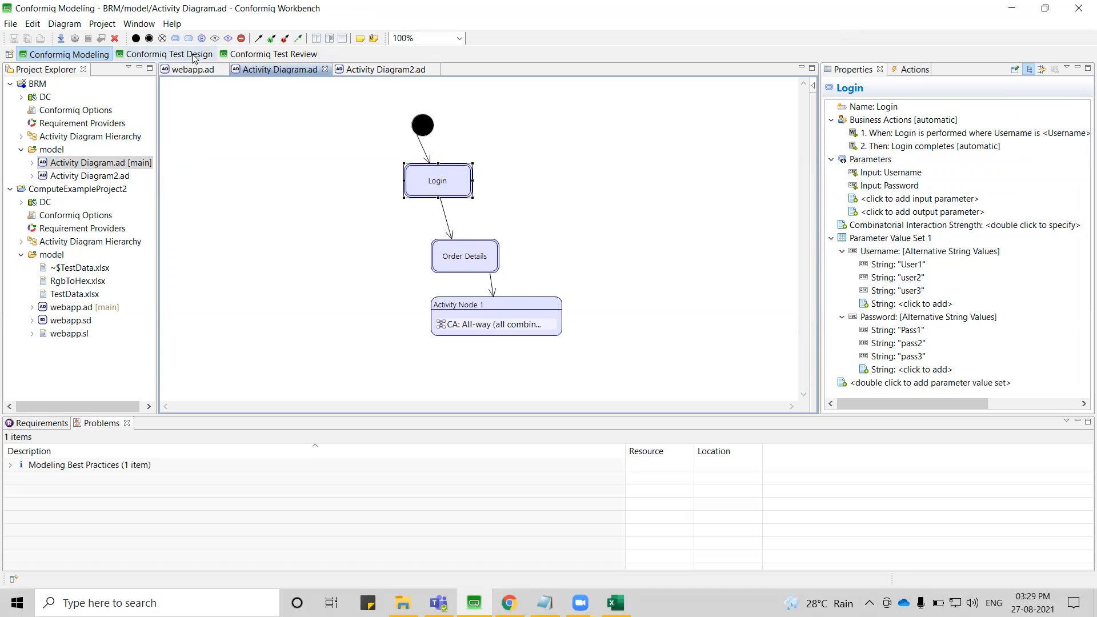
- In the Test Design perspective, delete all BRM test cases and model defects, and regenerate the test cases
click(166, 54)
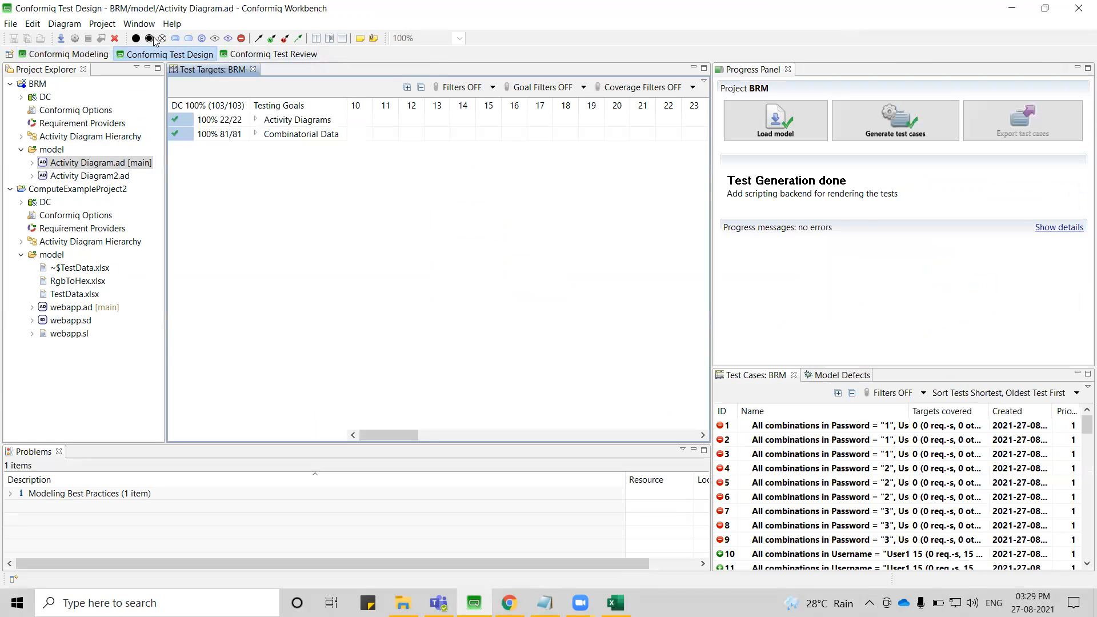
click(114, 38)
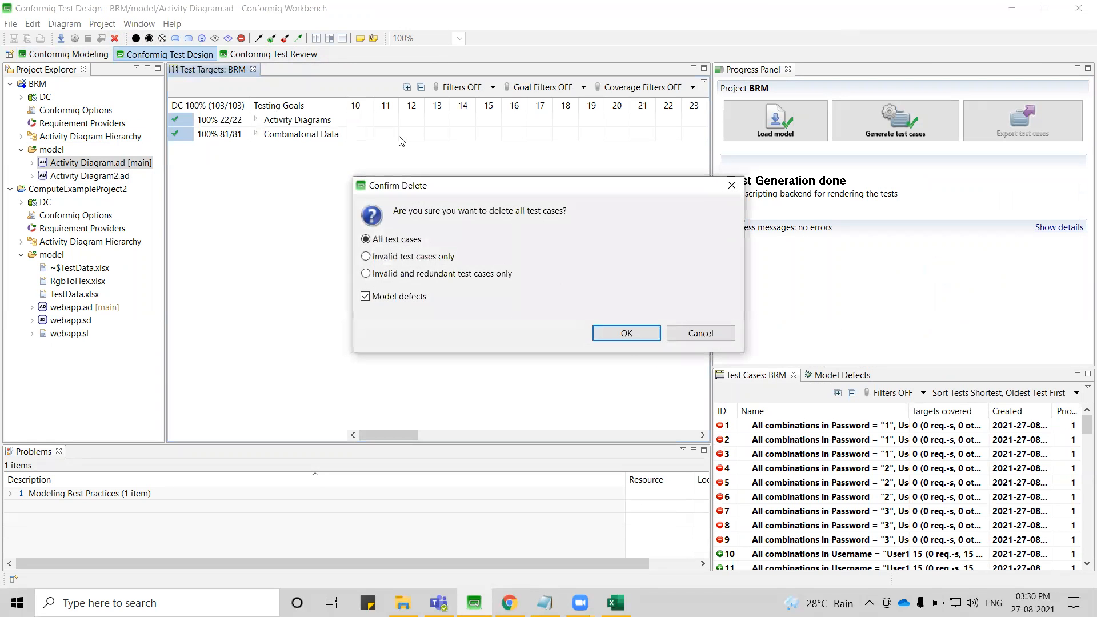
click(629, 331)
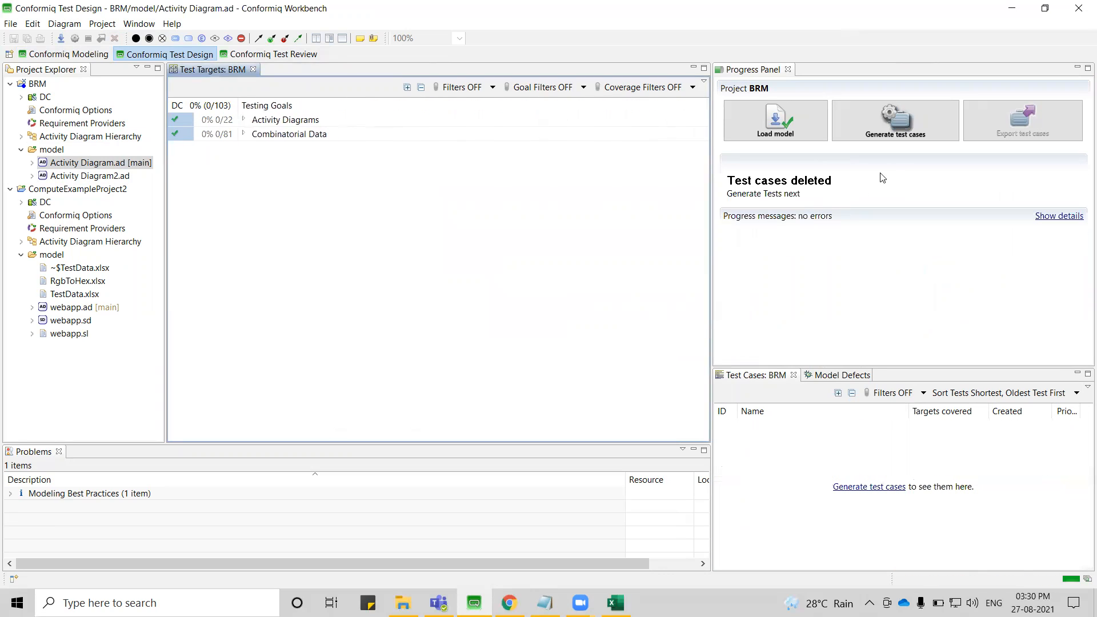
click(908, 141)
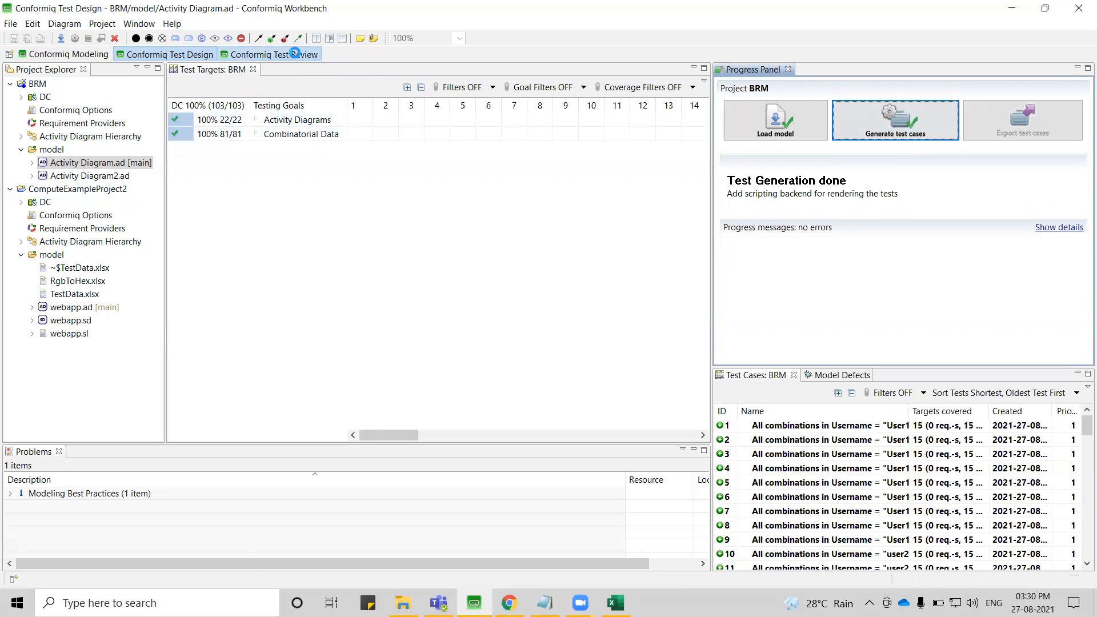
- Review the generated BRM test cases down to the end of the list in Test Review and return to the Modeling perspective
click(296, 55)
scroll(104, 446, down, 15)
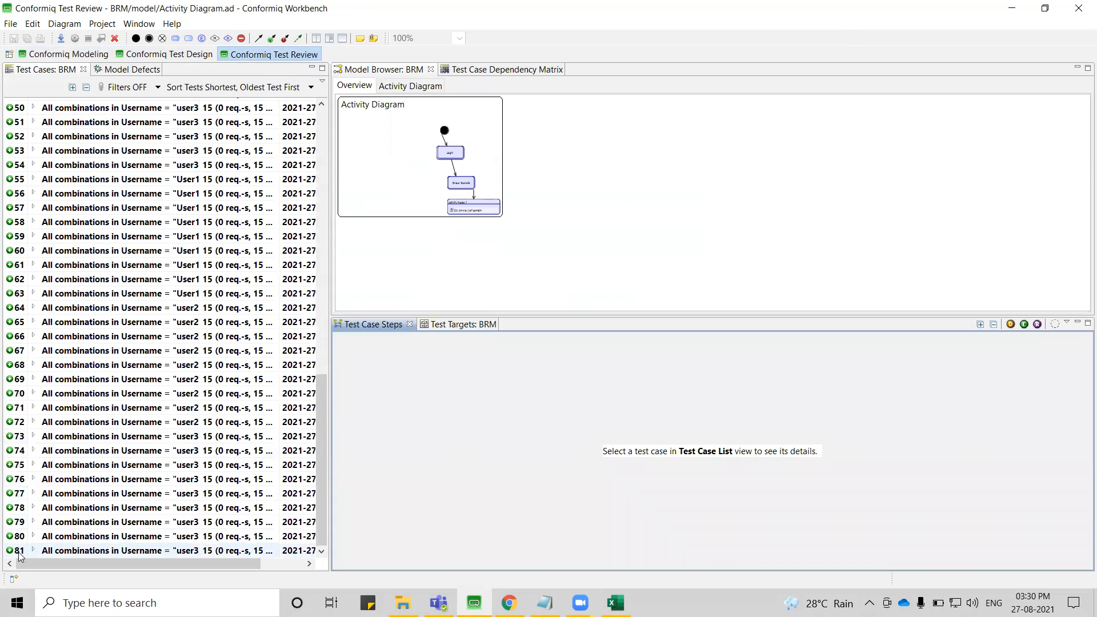
click(92, 55)
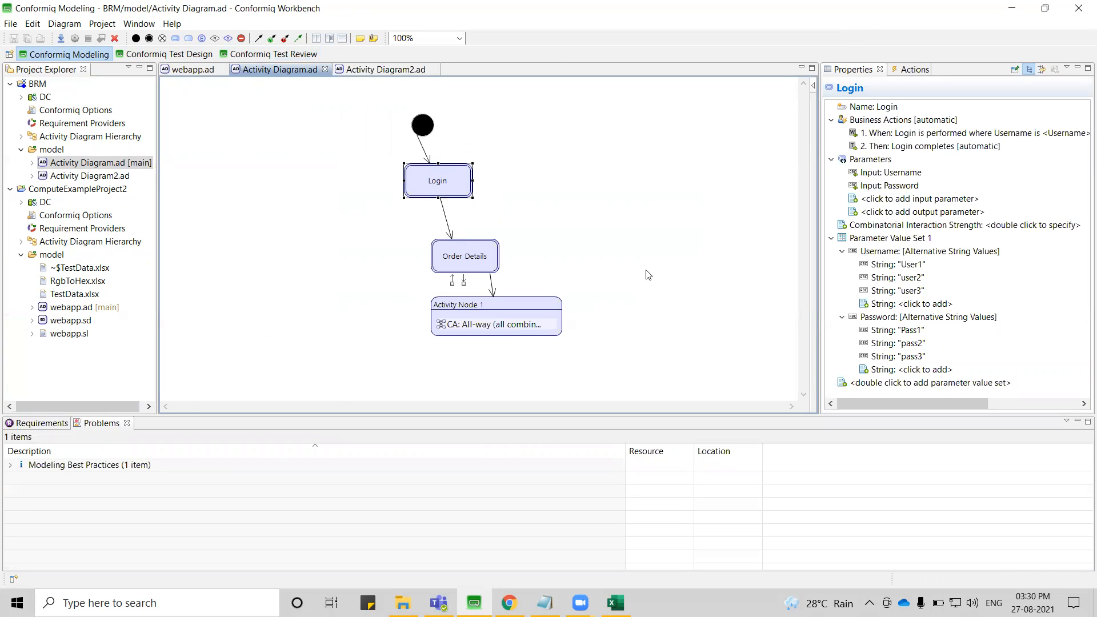
- Compare the Combinatorial Action's alternatives with the parameter value sets of the Login and Order Details activities
click(519, 330)
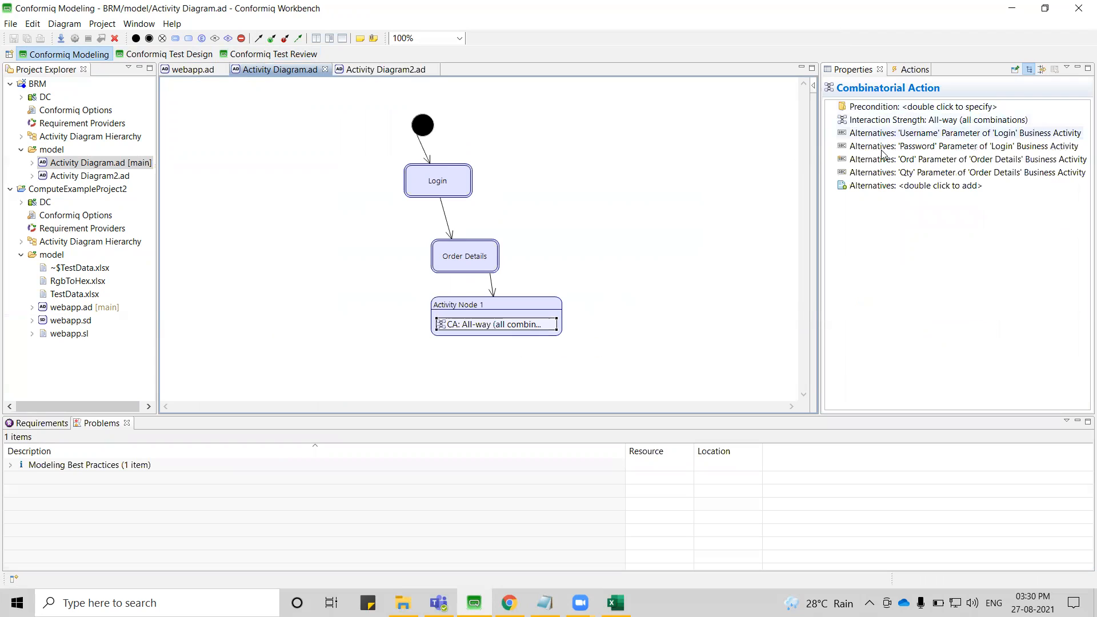
click(450, 180)
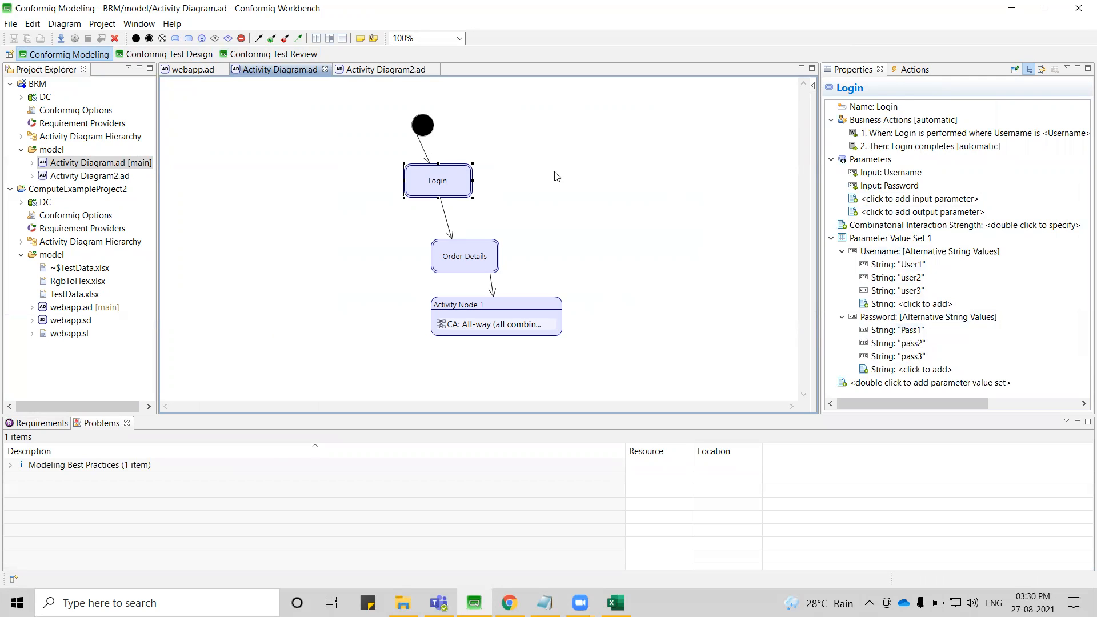
click(484, 258)
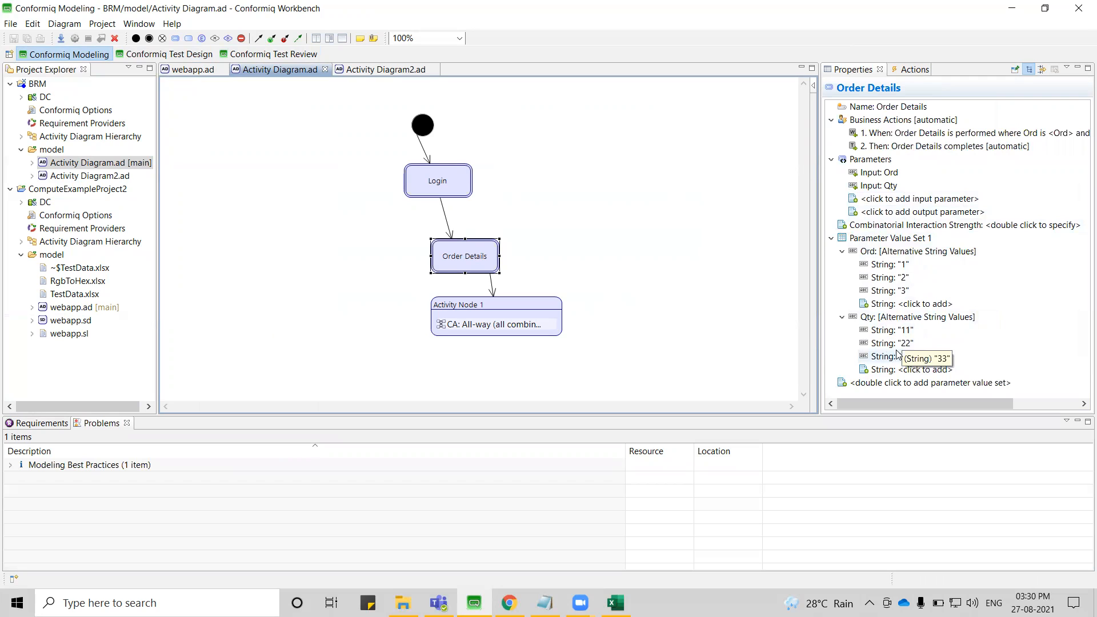
click(438, 184)
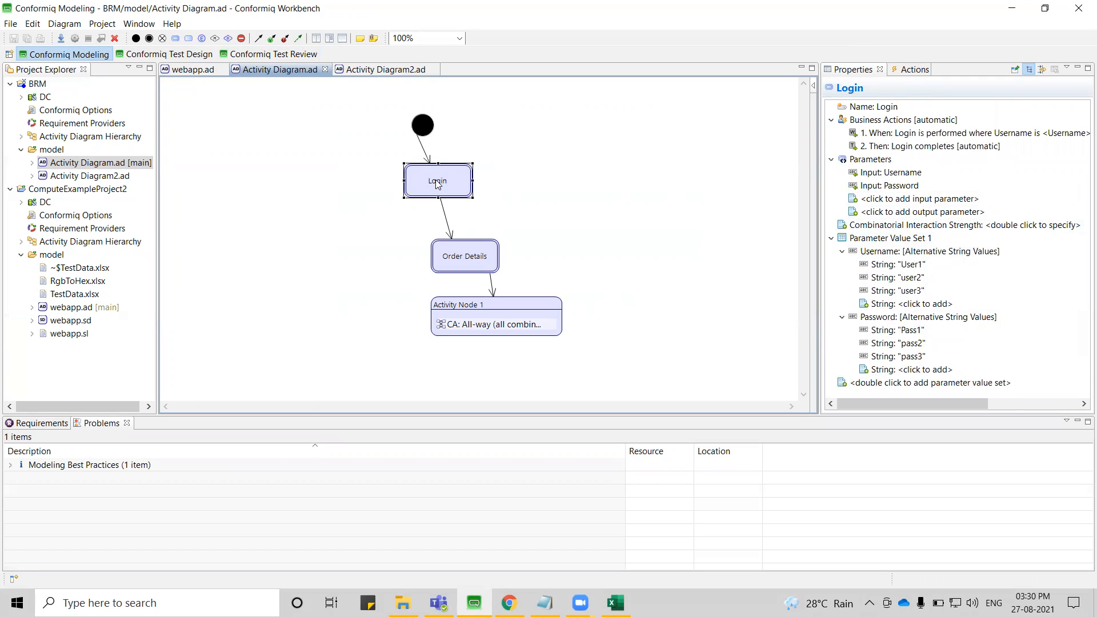
click(474, 269)
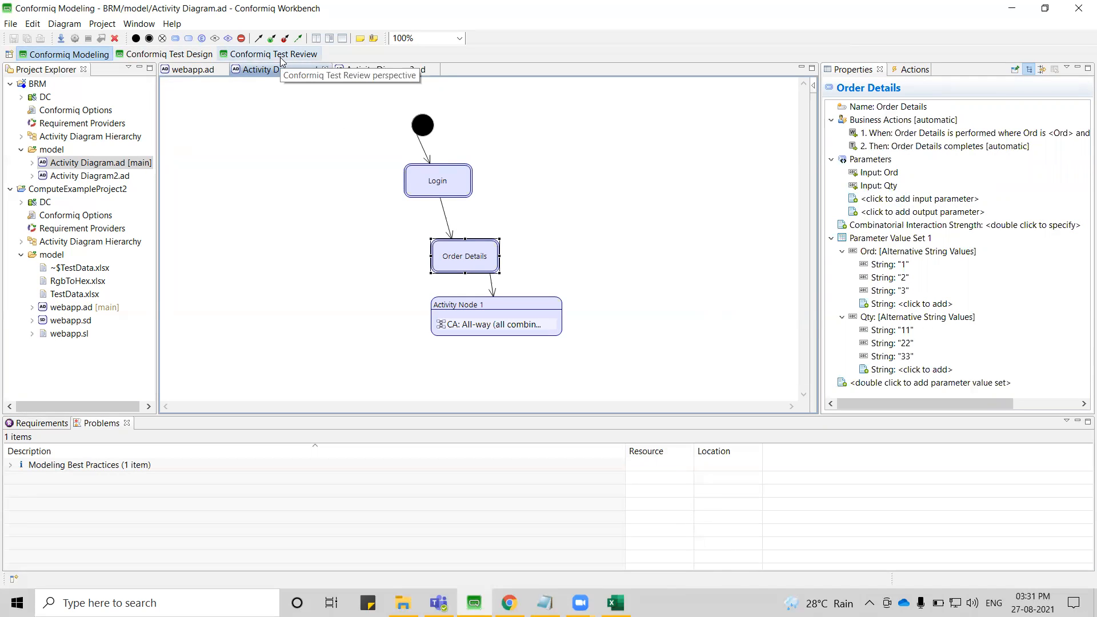
click(443, 179)
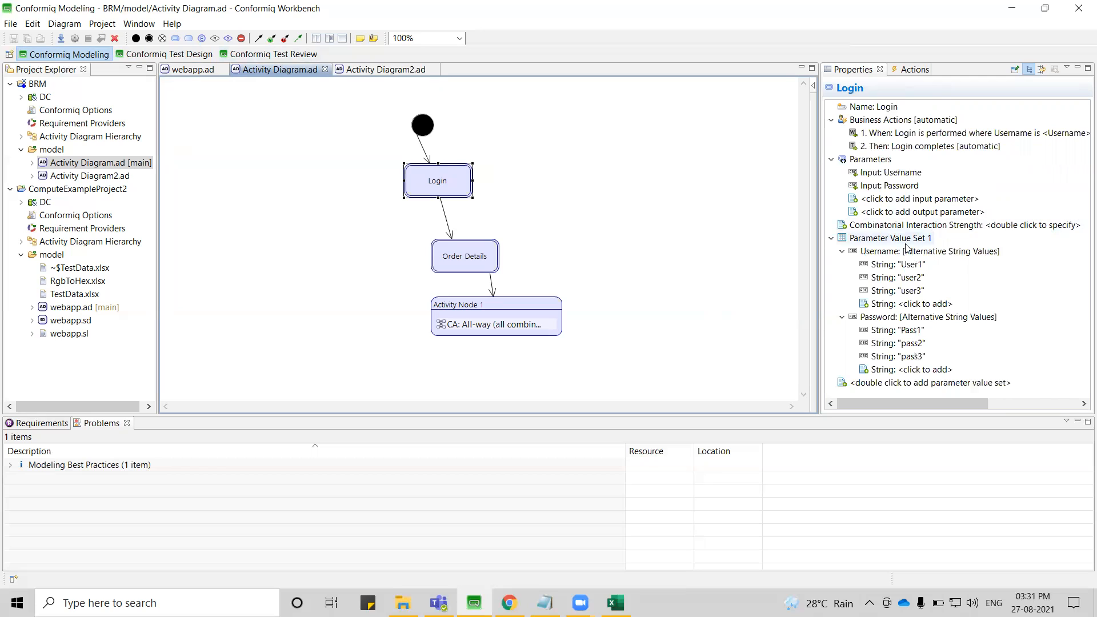
- Open Activity Diagram2.ad in BRM and examine the parameter value sets of Login and Order Details and the Combinatorial Action's alternatives
double_click(104, 175)
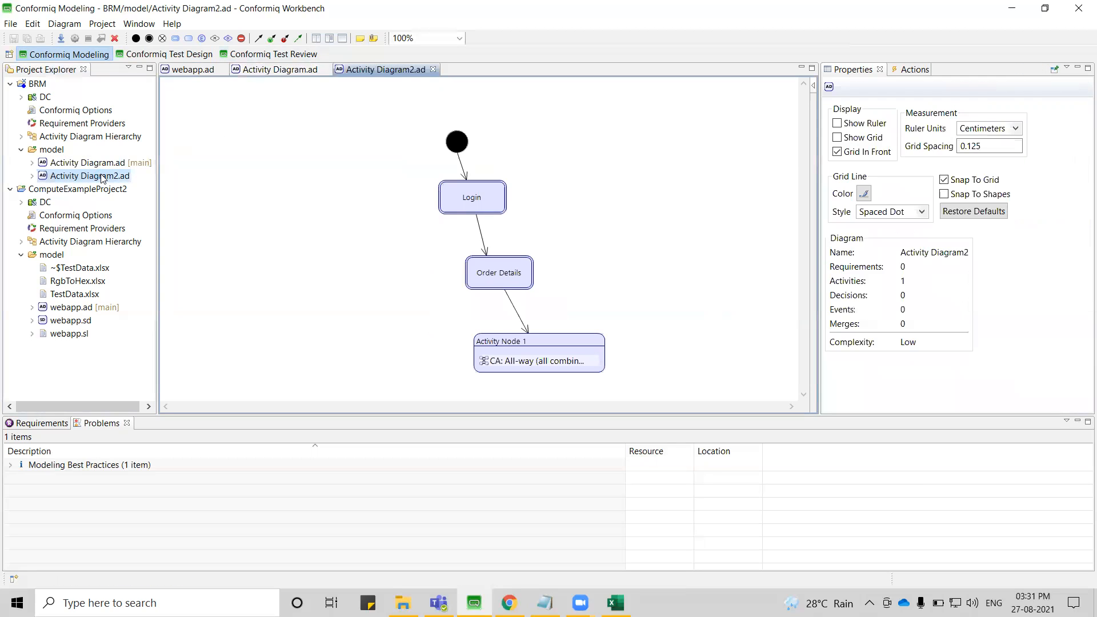
click(480, 197)
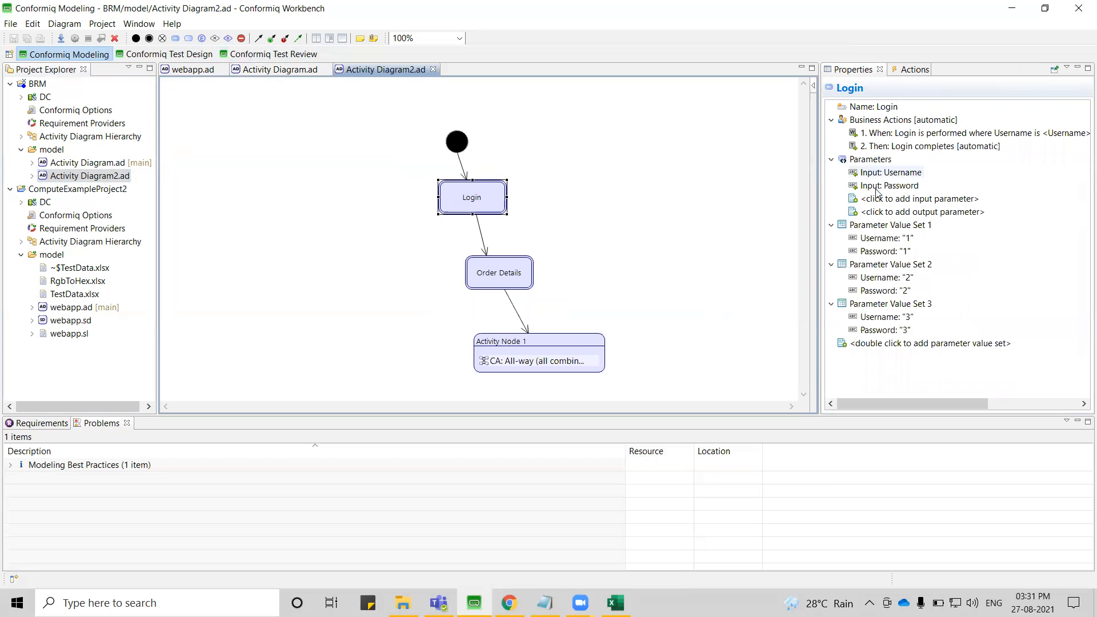
mouse_move(948, 233)
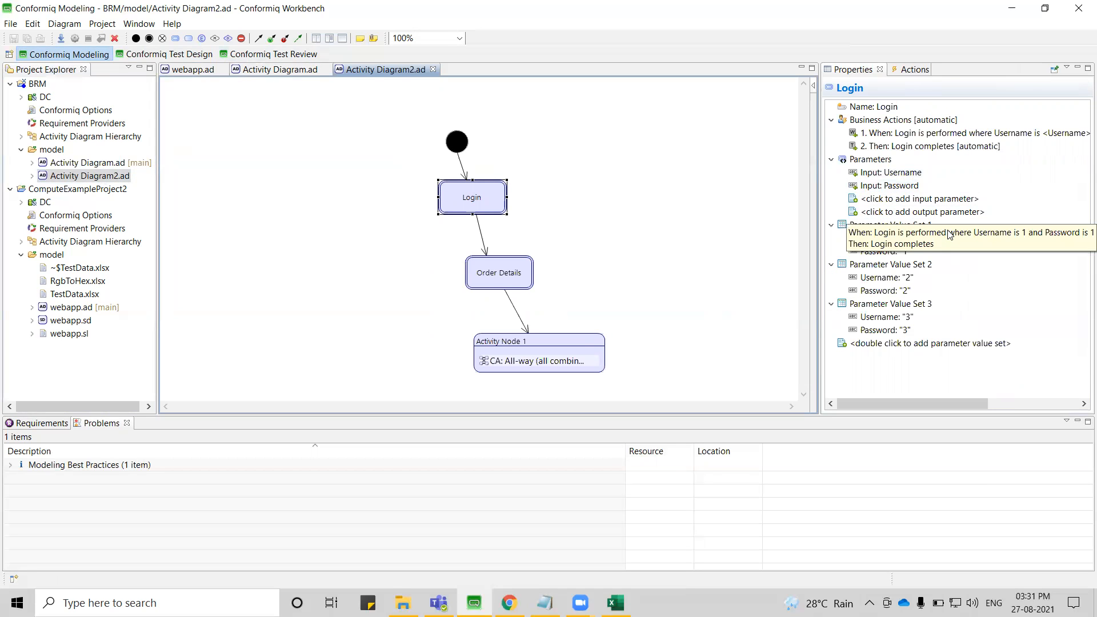
click(909, 237)
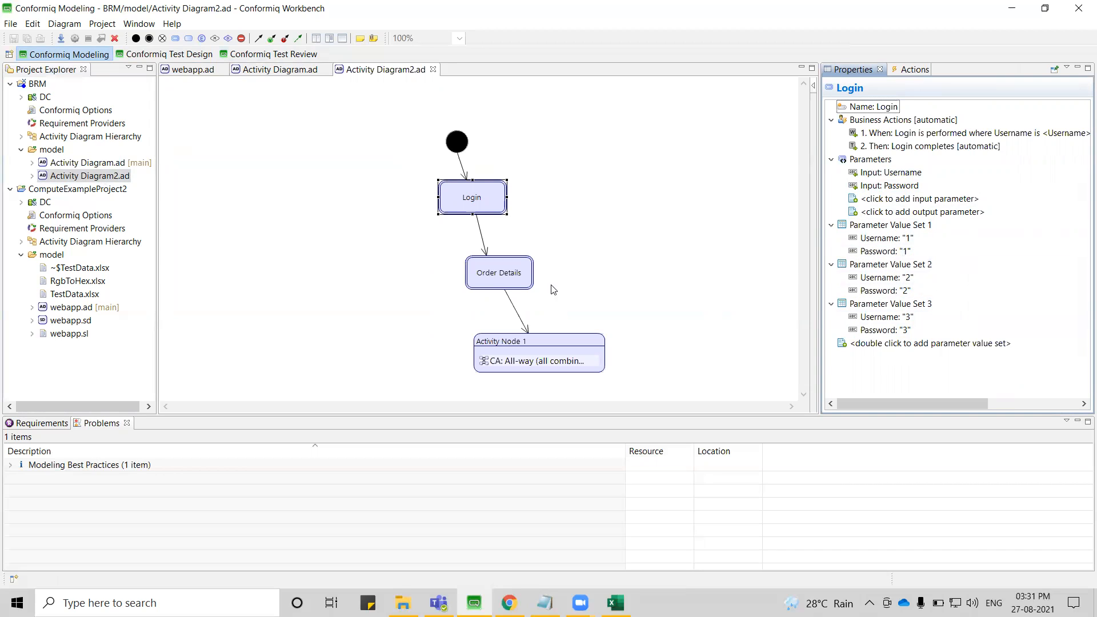
click(514, 282)
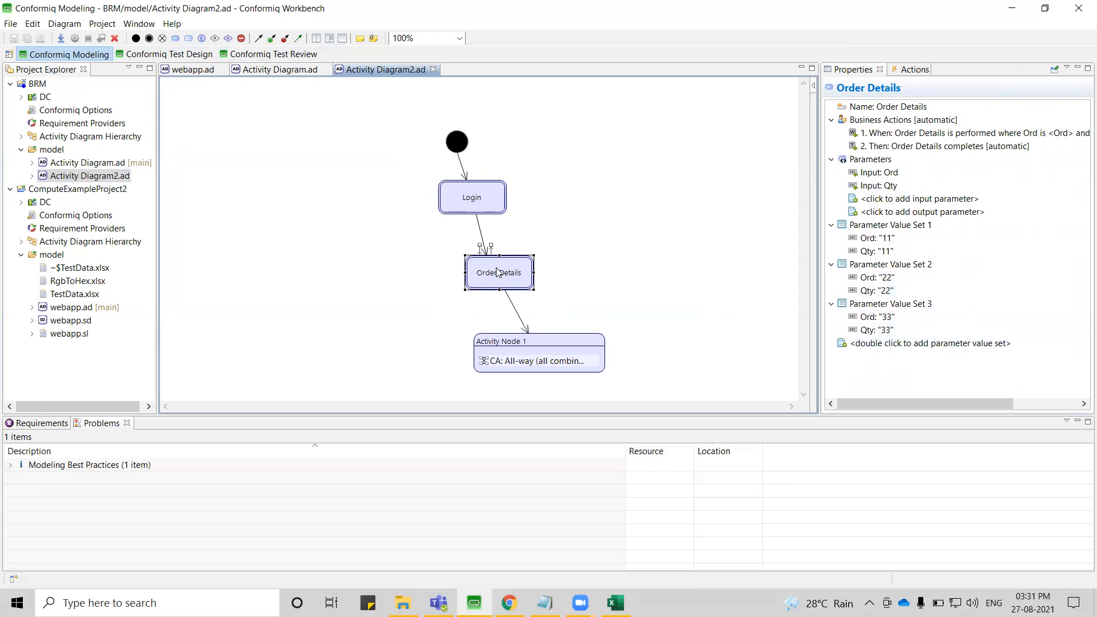
click(521, 363)
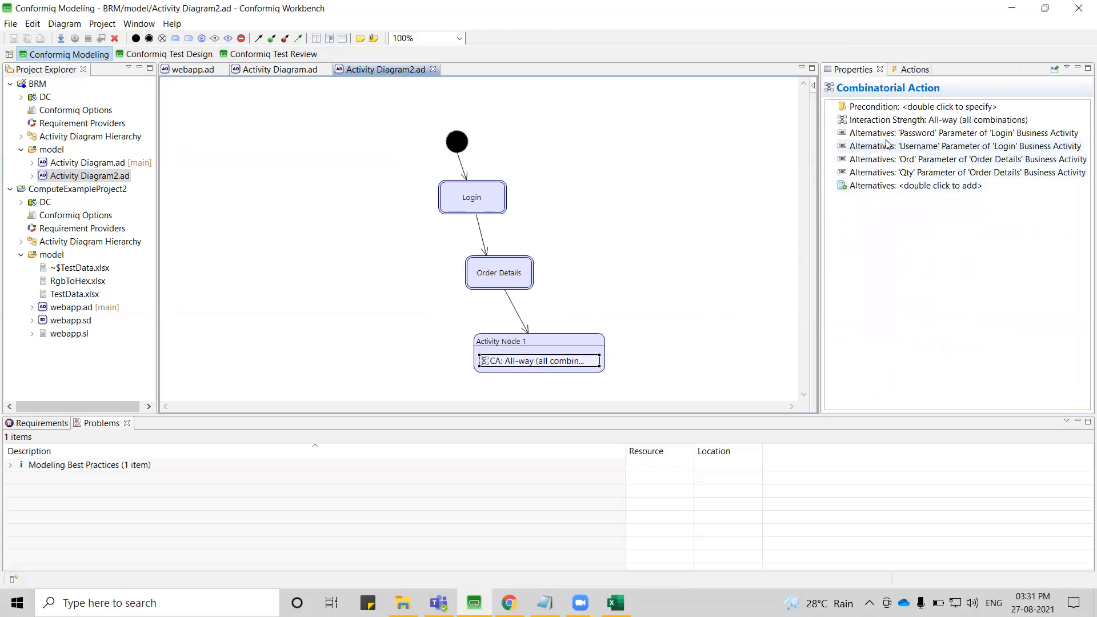
click(904, 135)
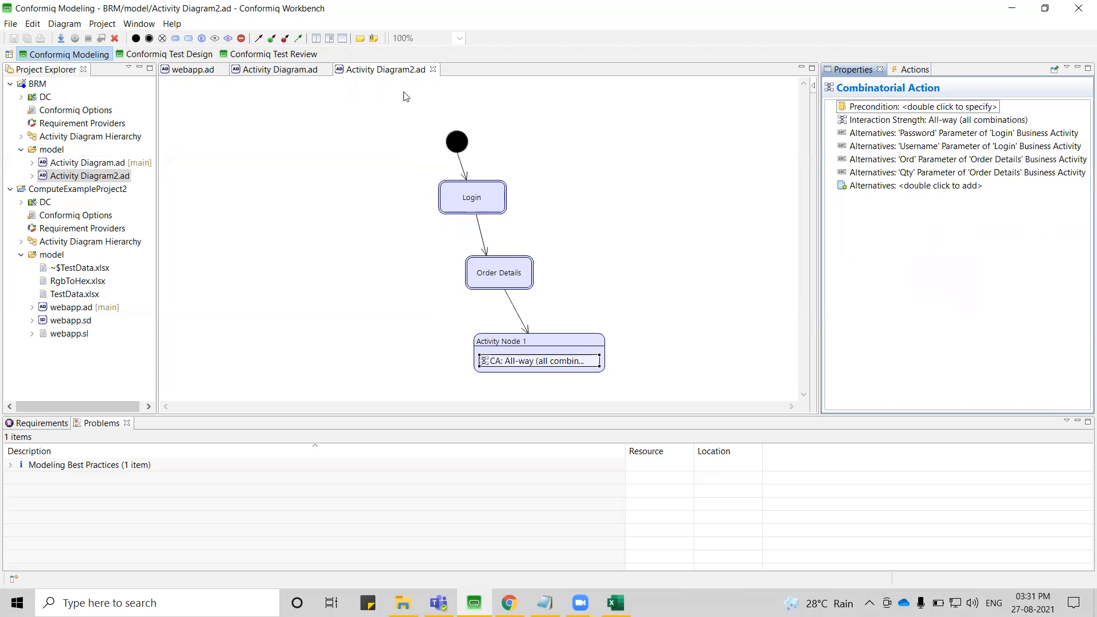
- Set Activity Diagram2.ad as the main activity diagram of the BRM project
right_click(116, 177)
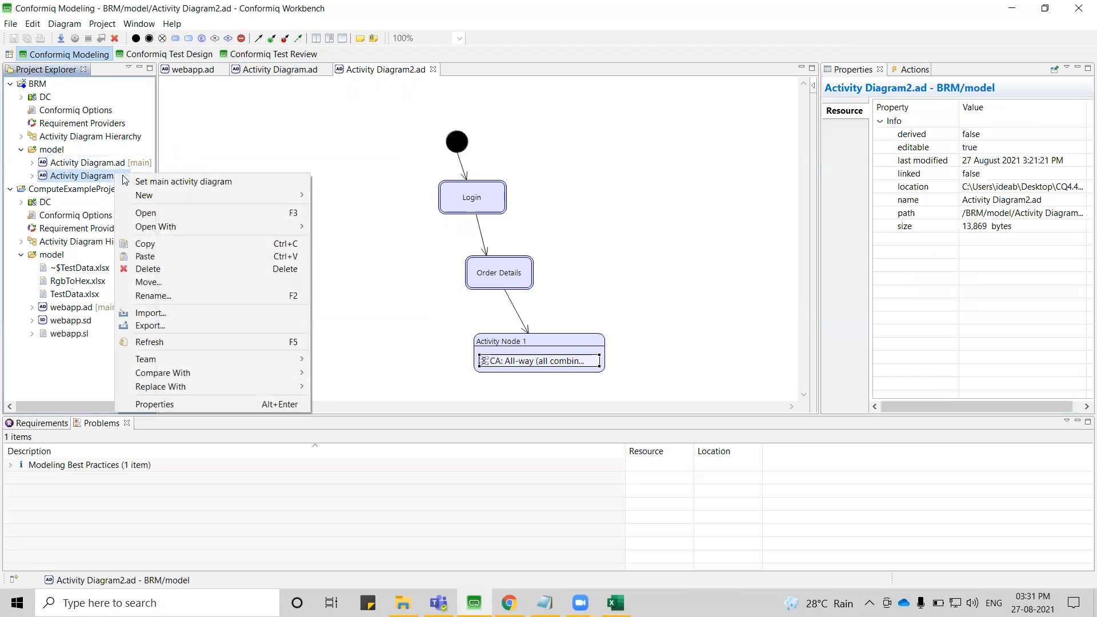
click(143, 178)
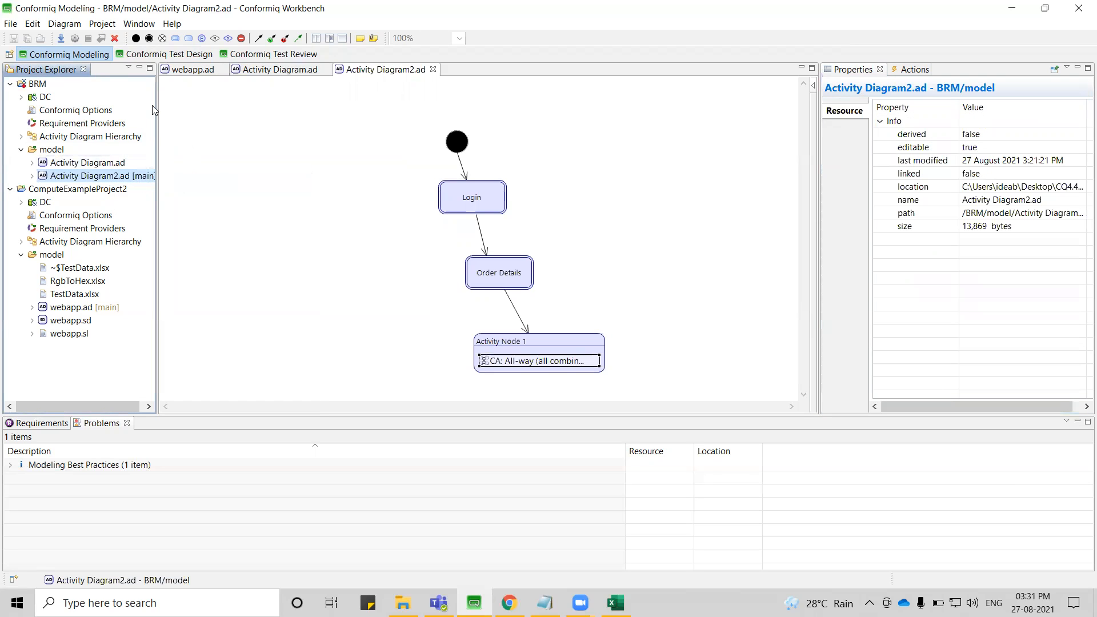
- In the Test Design perspective, delete all existing test cases and model defects, and generate test cases for Activity Diagram2
click(183, 55)
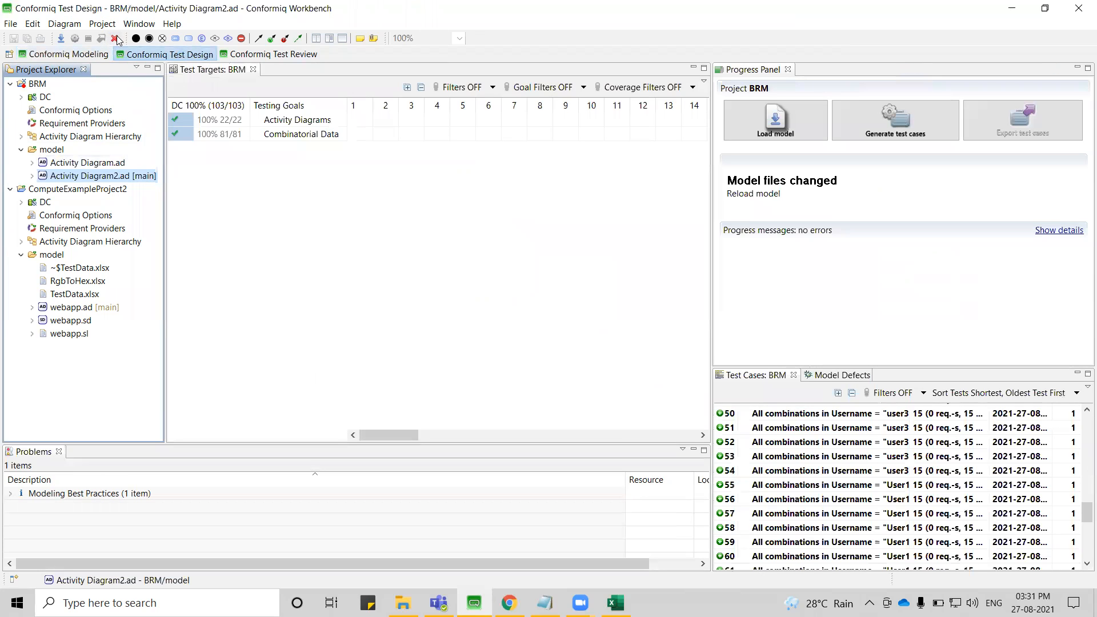
click(116, 38)
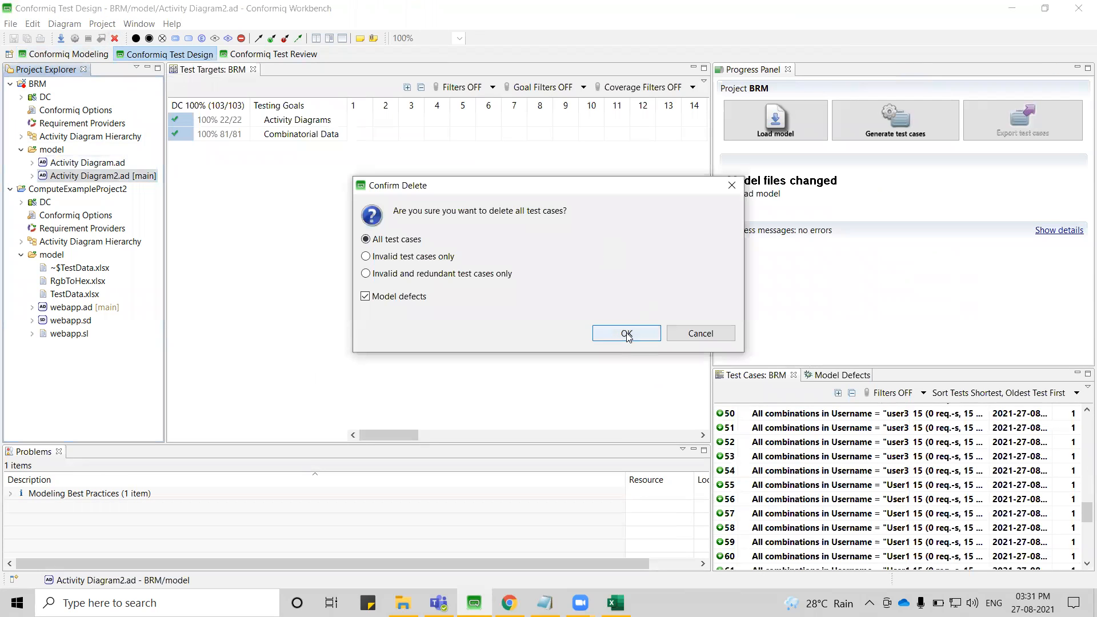
click(626, 333)
click(897, 117)
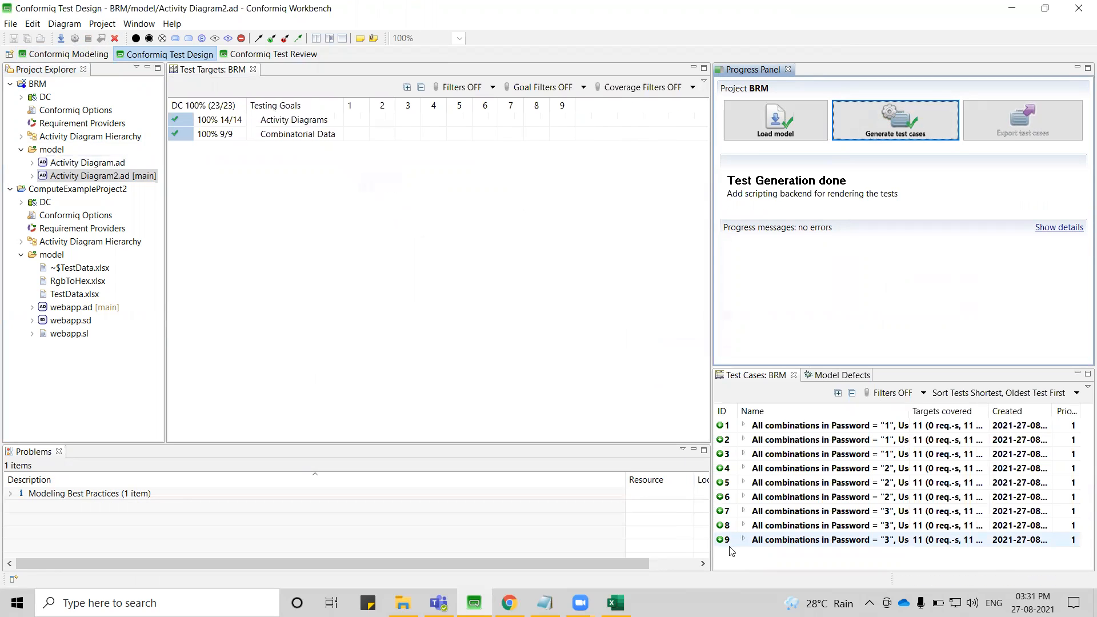
- Back in the Modeling perspective, compare the separate parameter value sets of Login and Order Details with the Combinatorial Action in Activity Node 1
click(83, 60)
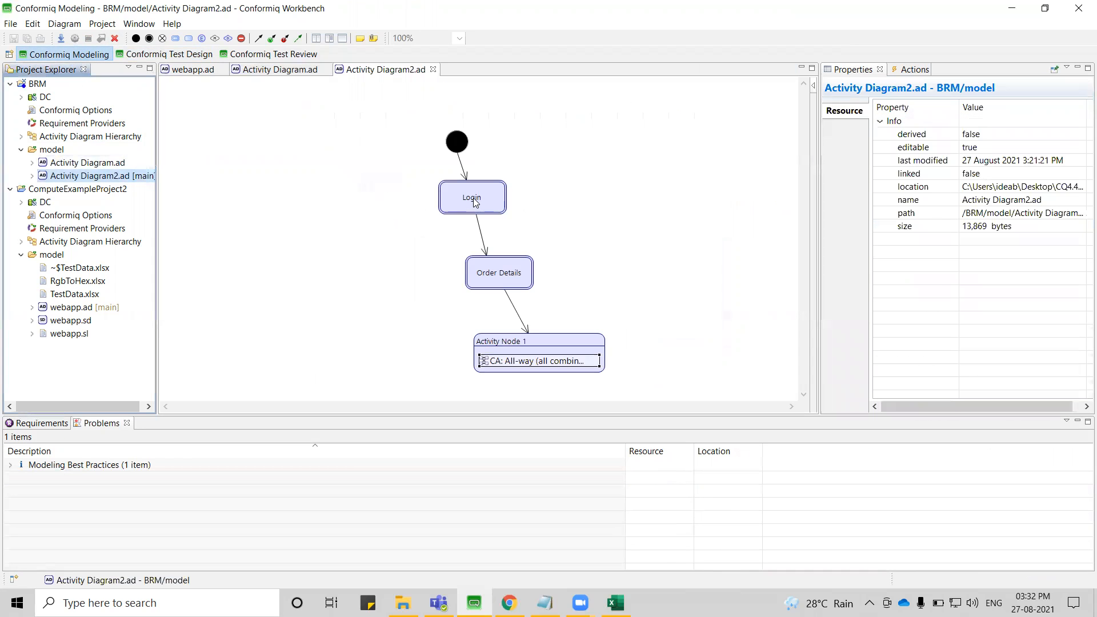
click(473, 197)
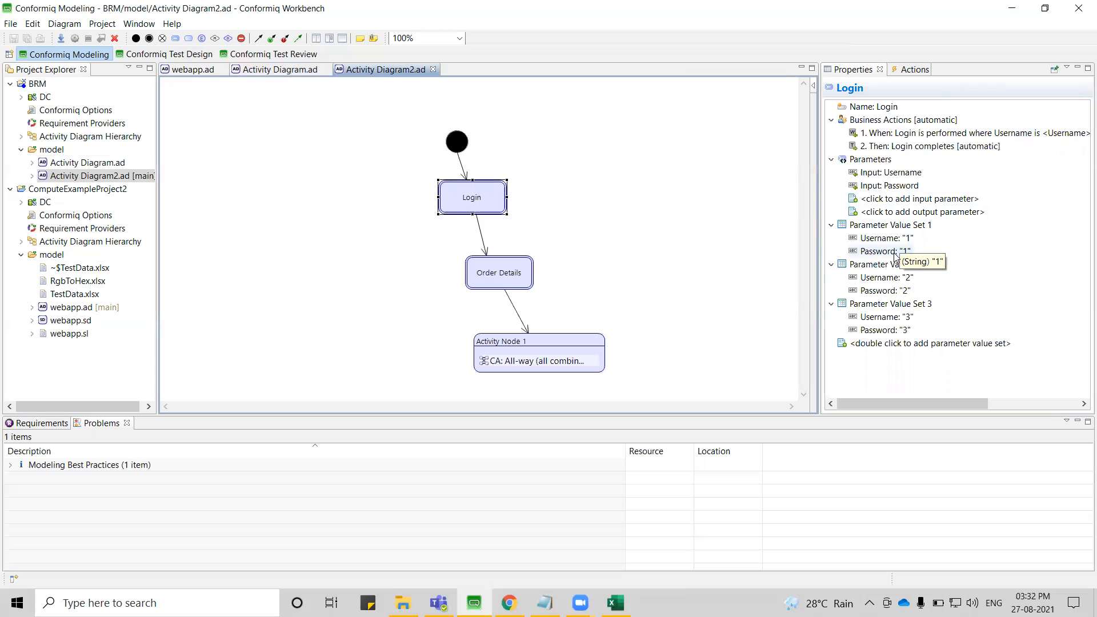
click(513, 273)
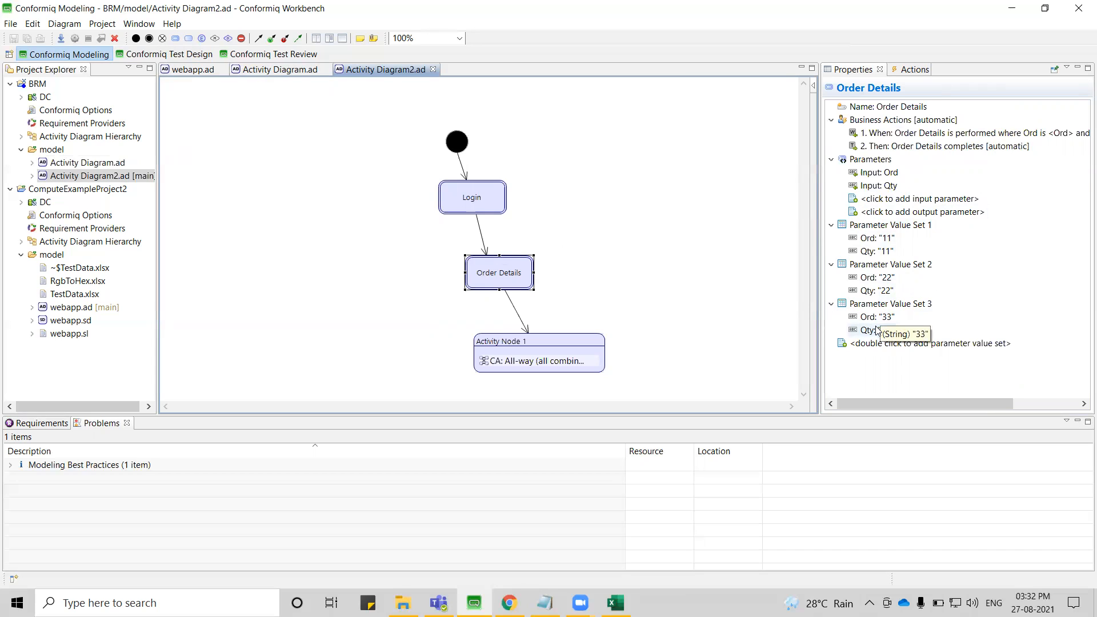
click(472, 200)
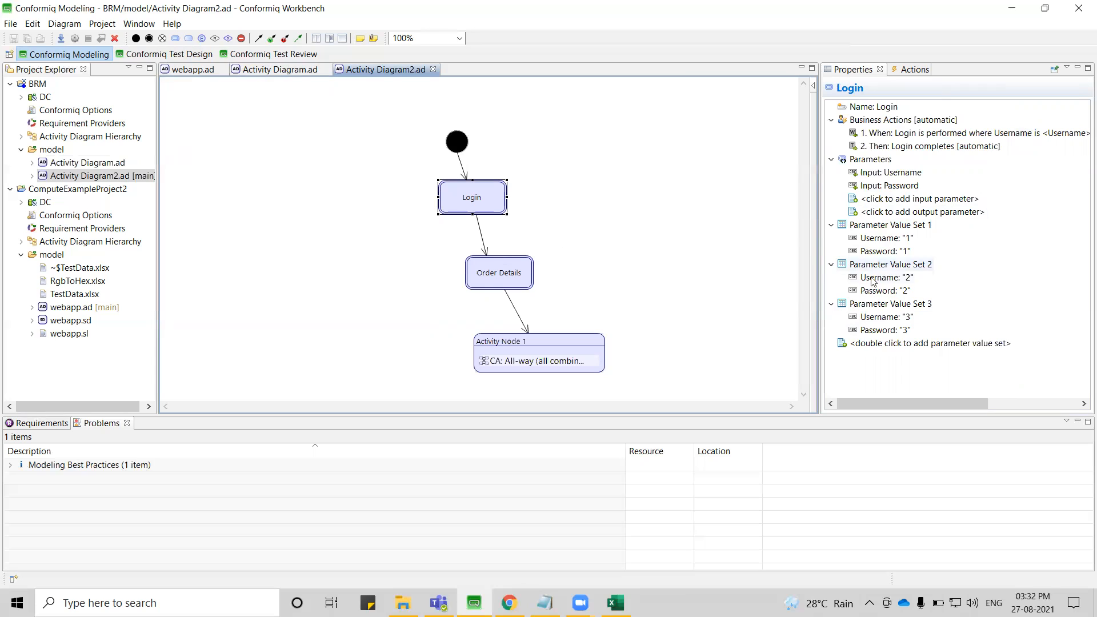
click(507, 277)
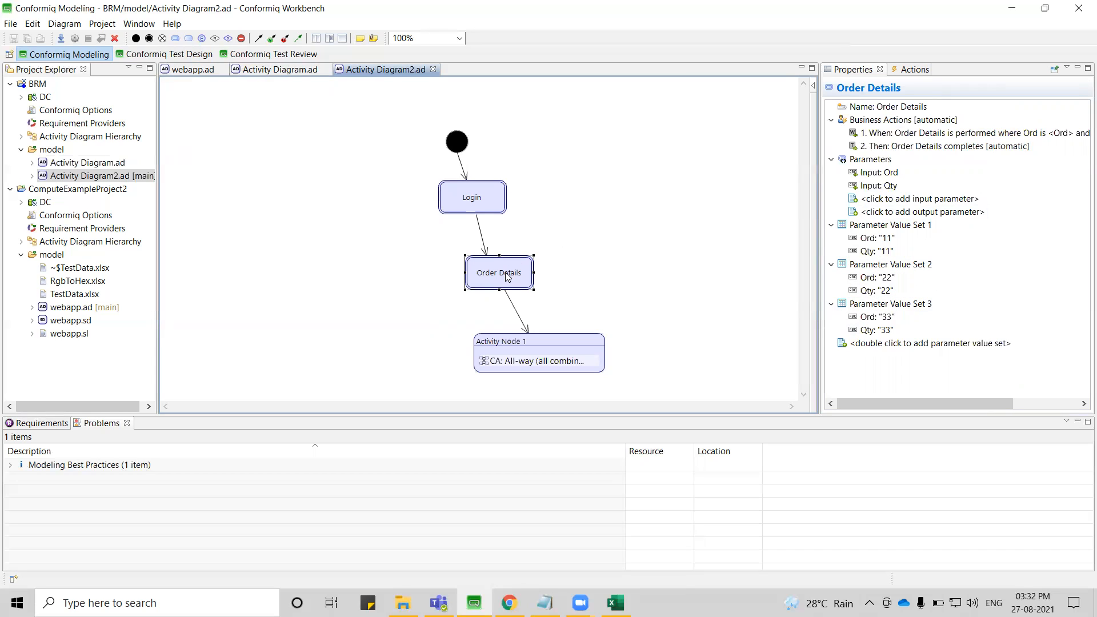
click(505, 360)
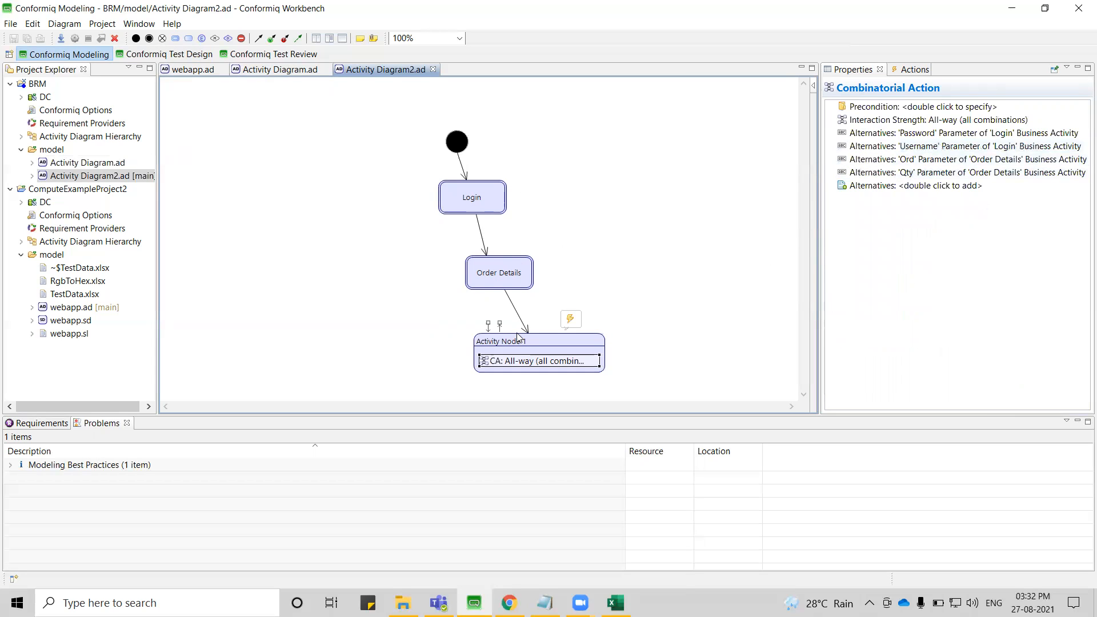
click(483, 212)
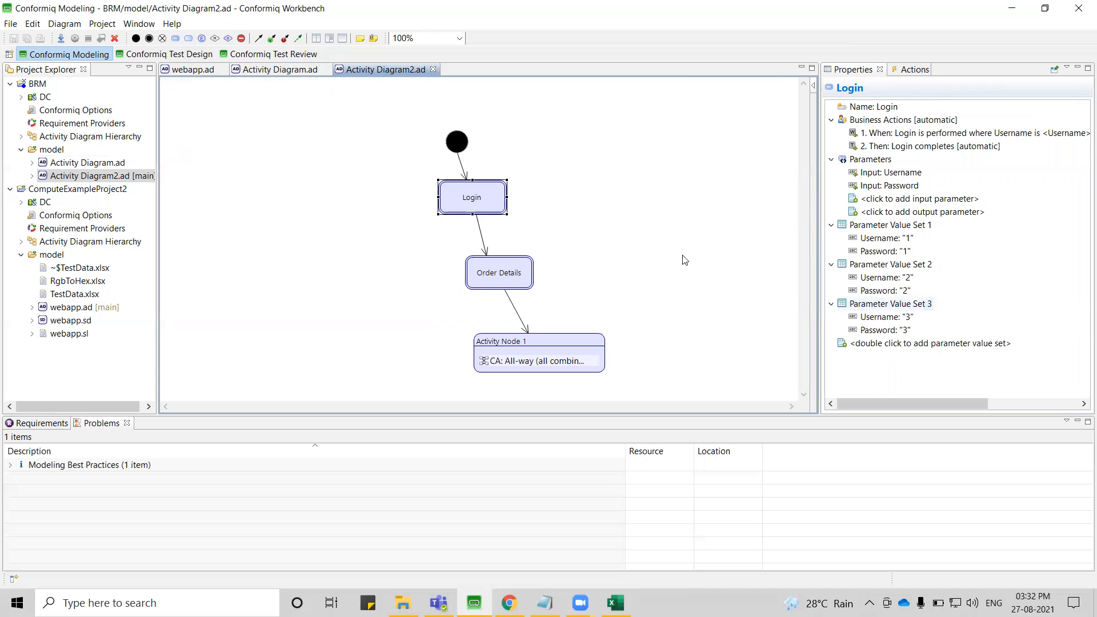
click(507, 237)
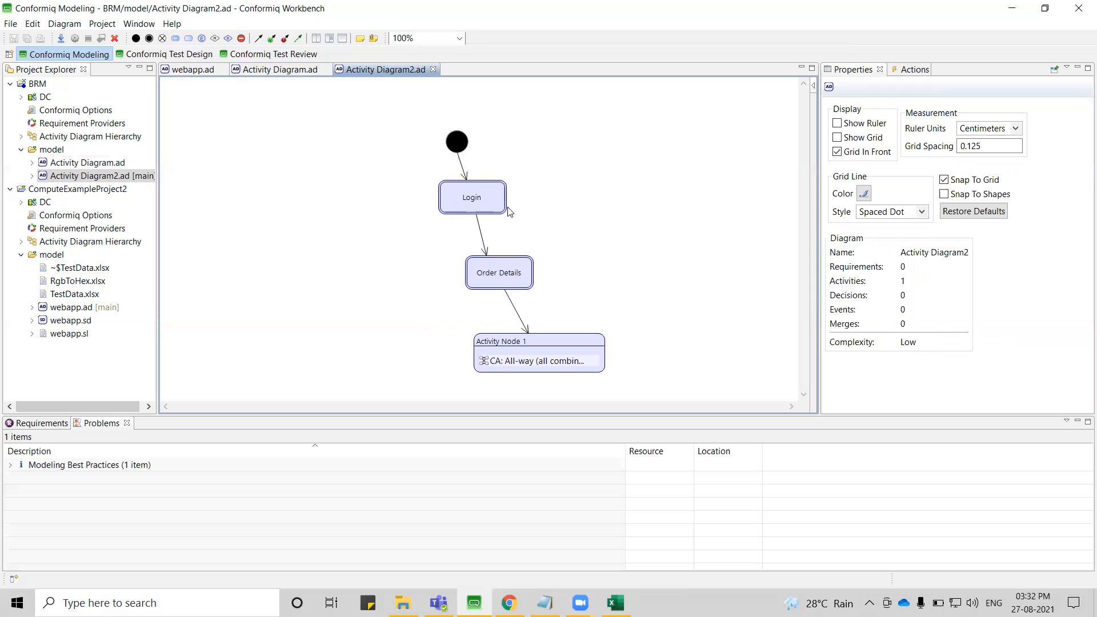
click(478, 197)
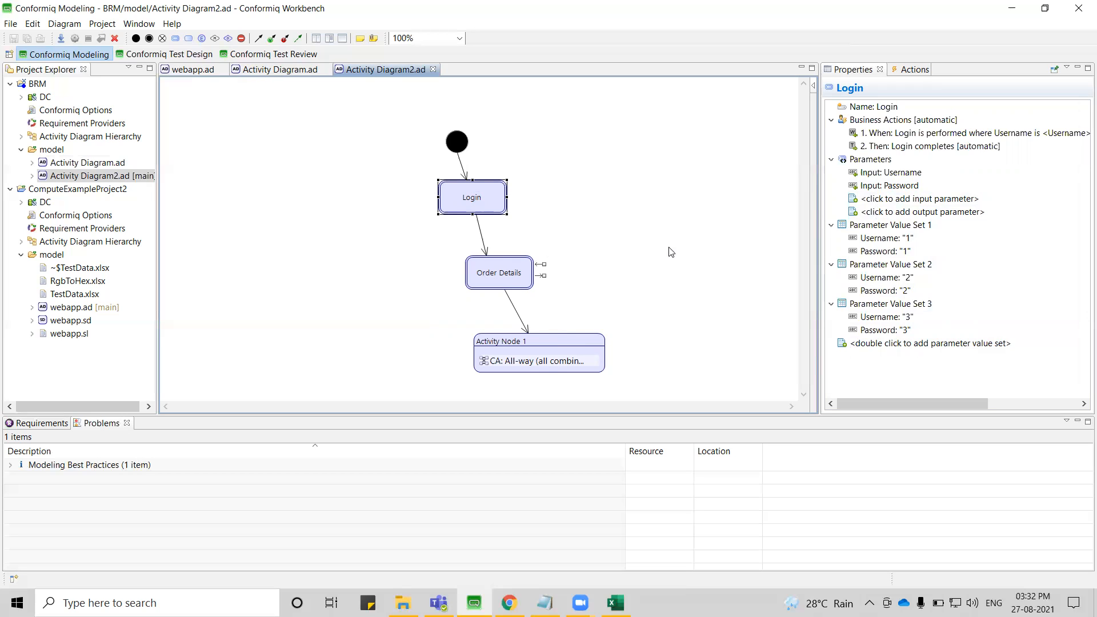
click(539, 362)
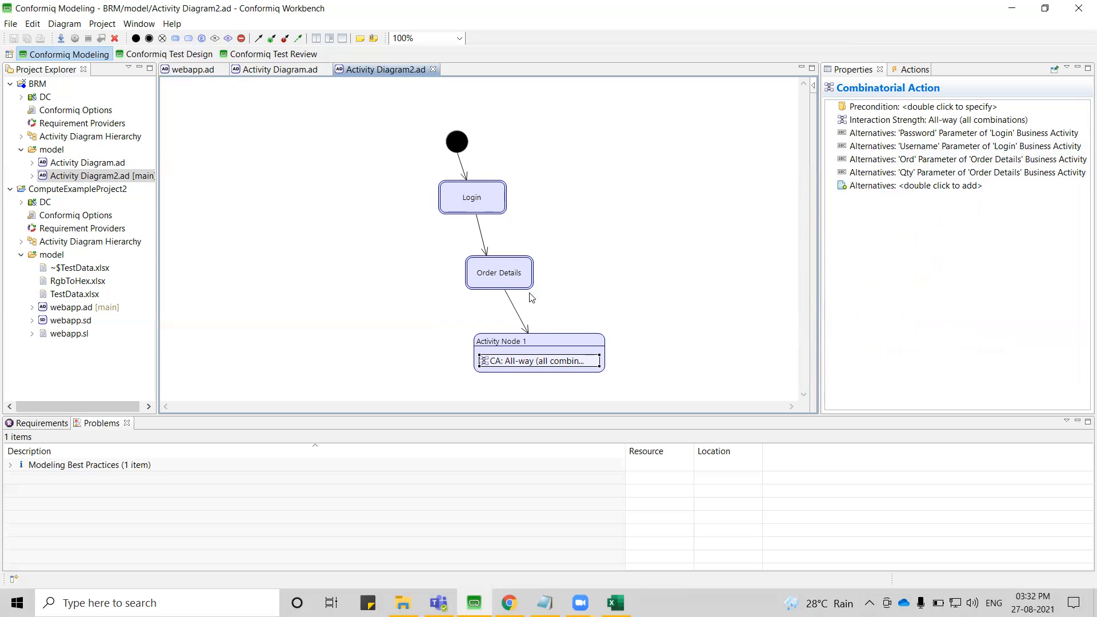
mouse_move(531, 297)
mouse_move(538, 212)
- Switch to RELEASE_NOTES_4.4.0.txt in Notepad and read the entry on selecting a specific Excel worksheet, then return to the workbench
click(544, 603)
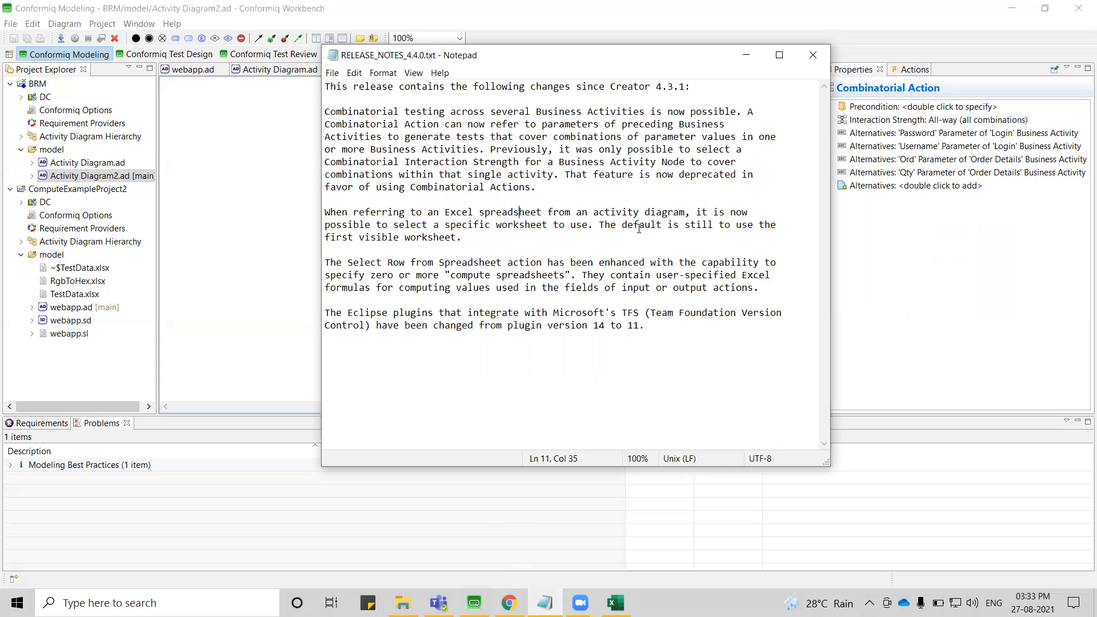
click(745, 57)
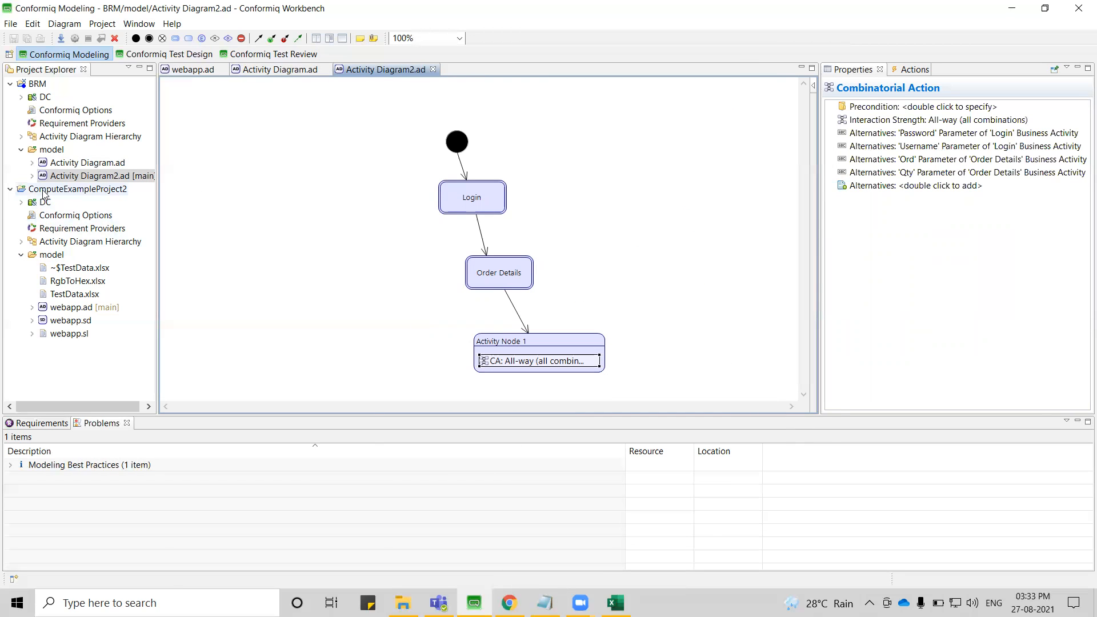
- Open webapp.ad of ComputeExampleProject2 and duplicate the Fill 'Entry' Form action inside the Get user input node
double_click(63, 308)
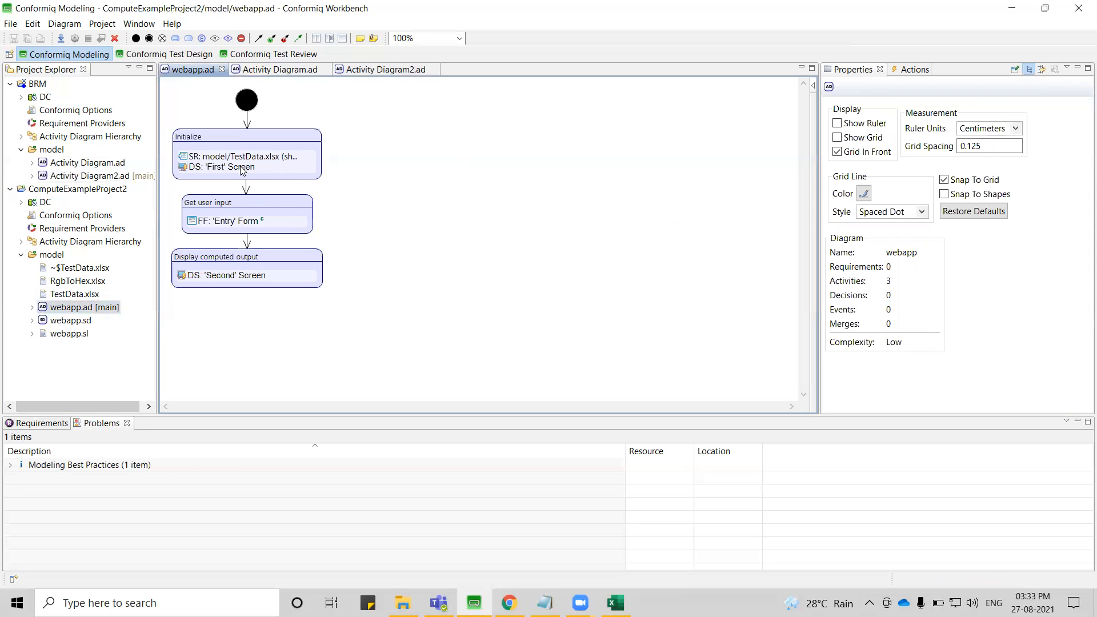
click(265, 212)
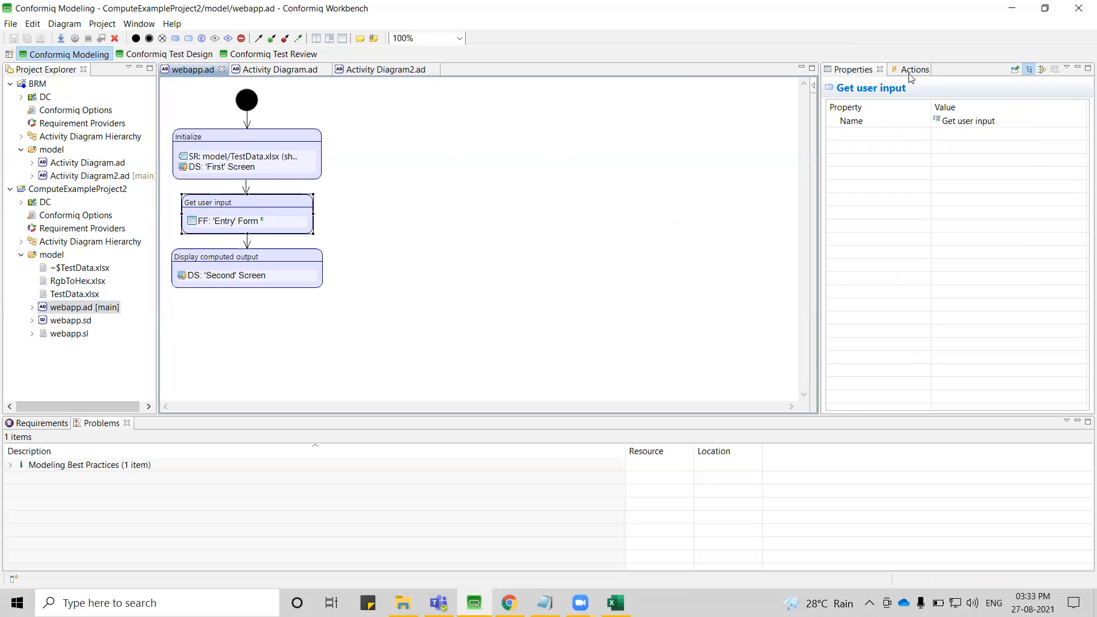
click(254, 222)
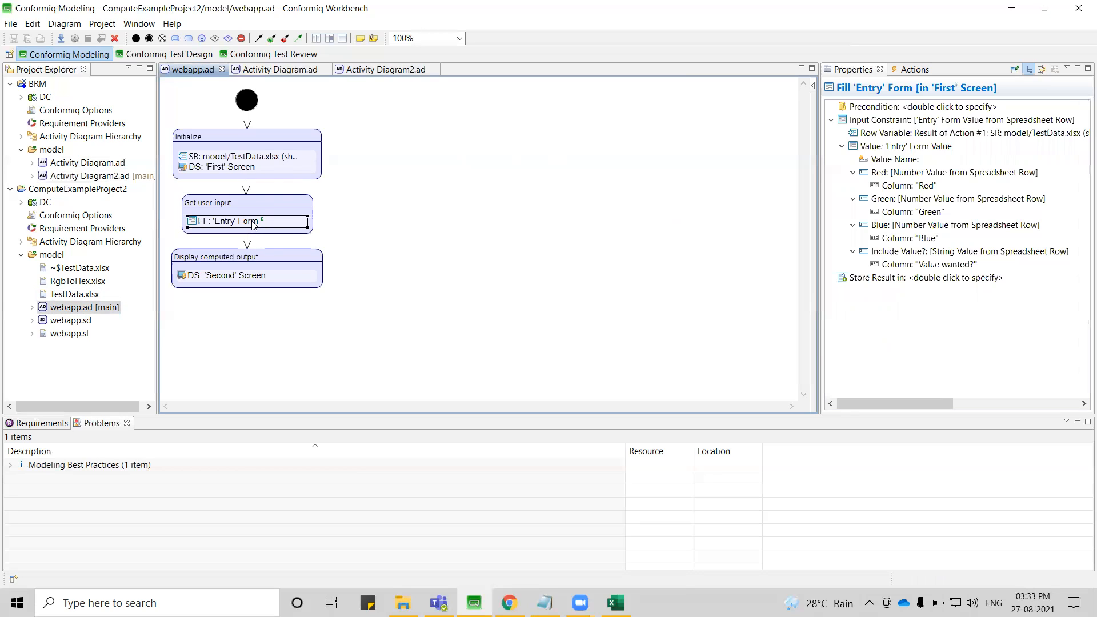
click(269, 236)
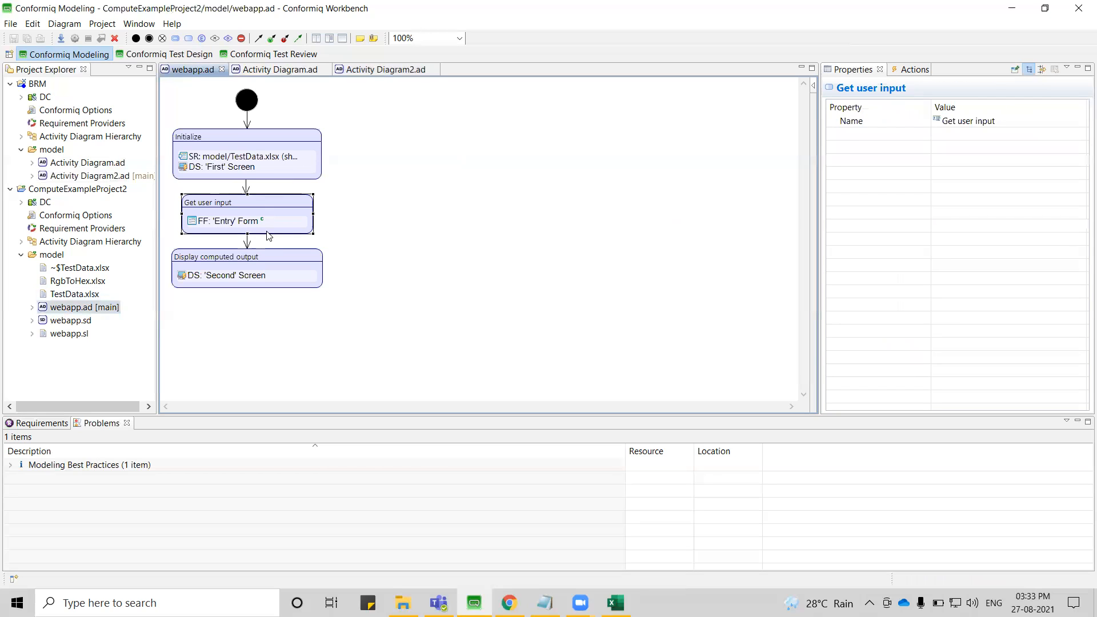
key(ctrl+v)
click(247, 234)
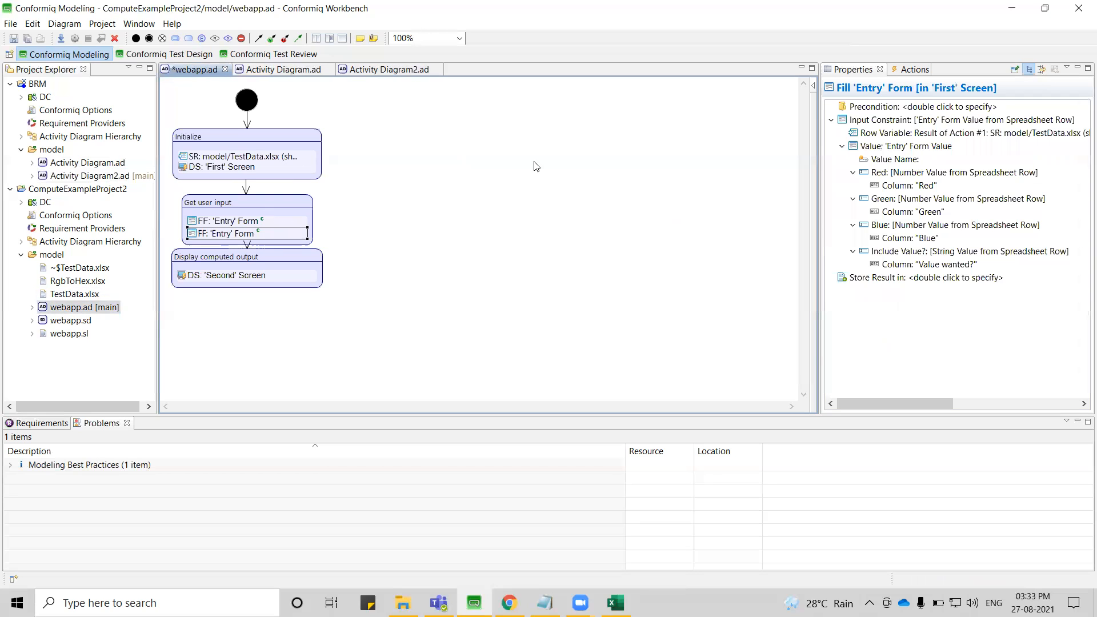
- Replace the duplicated action's input constraint with ['Entry' Form Value List from External Spreadsheet File]
right_click(905, 122)
click(933, 144)
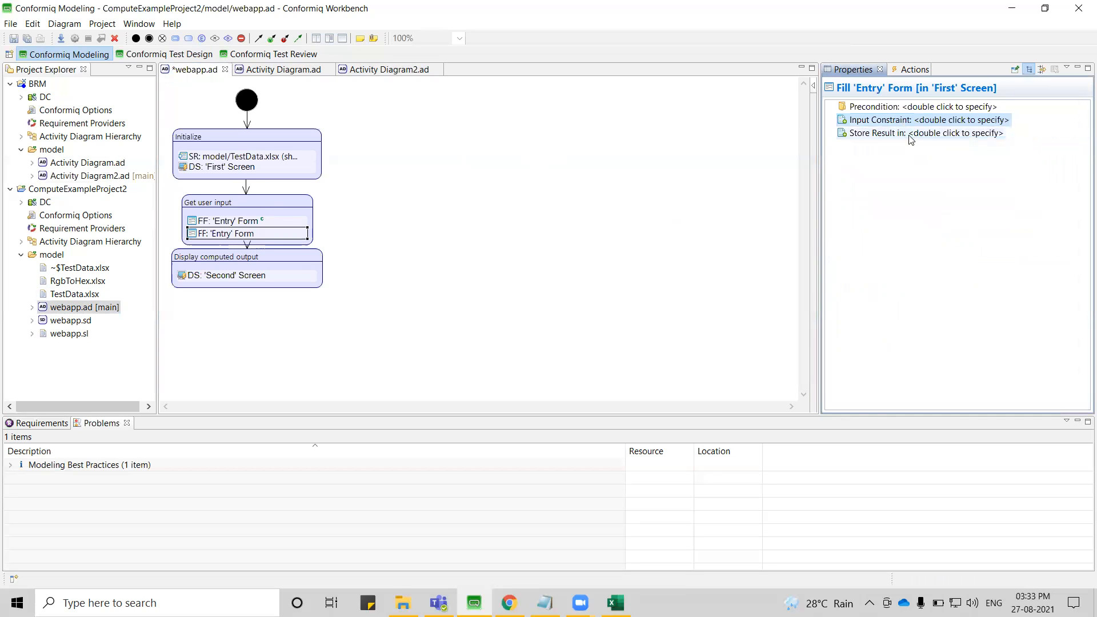
double_click(911, 121)
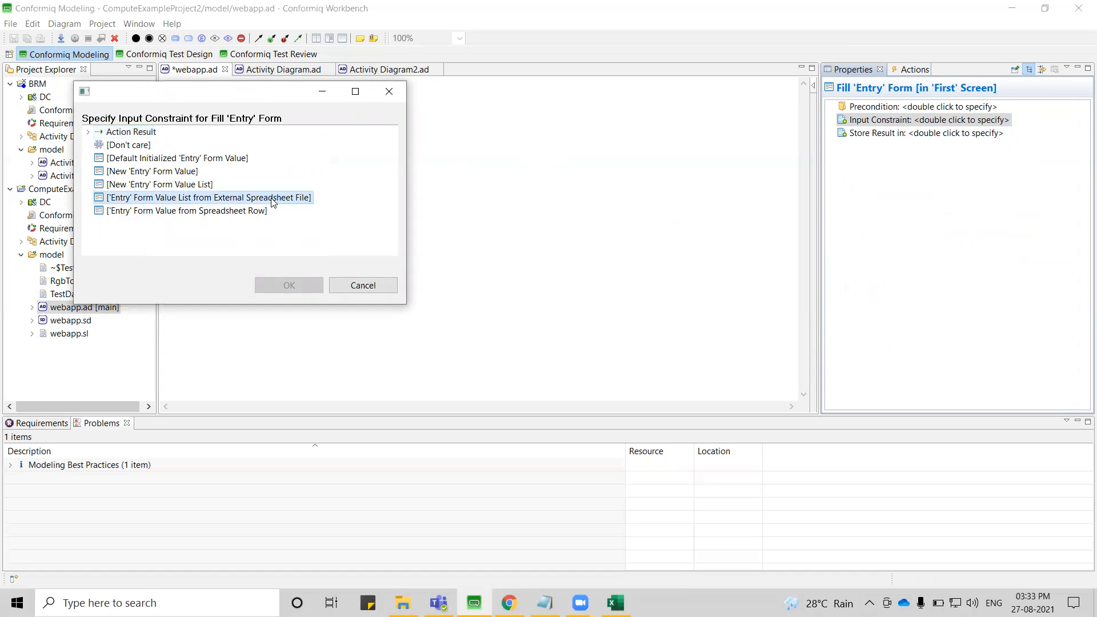
double_click(273, 199)
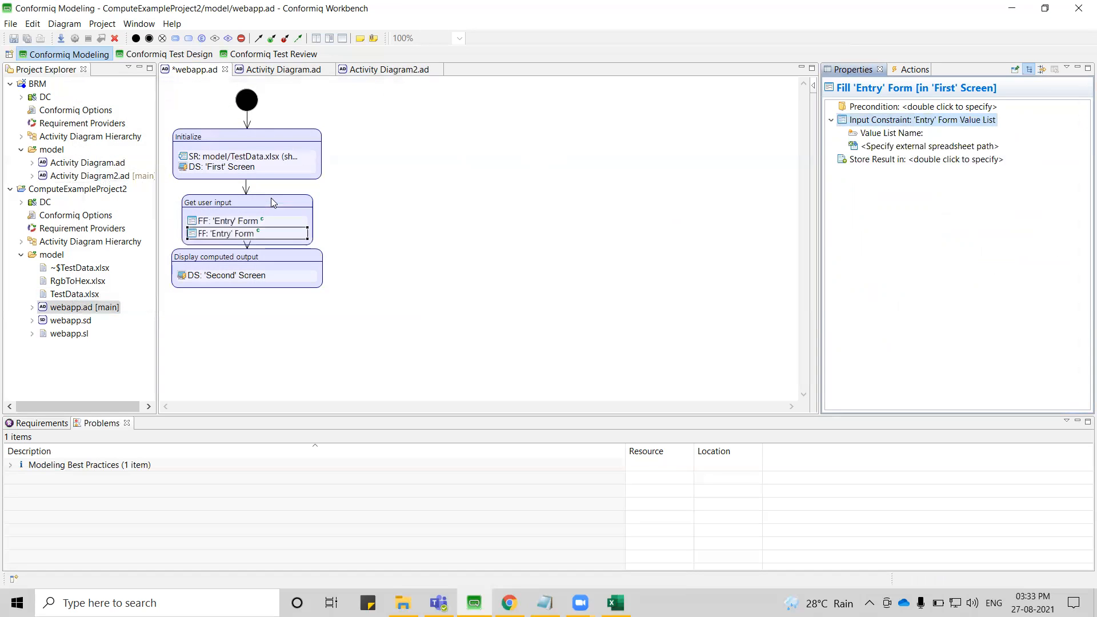
- Specify model/TestData.xlsx as the external spreadsheet for the 'Entry' Form value list
double_click(907, 144)
click(1083, 147)
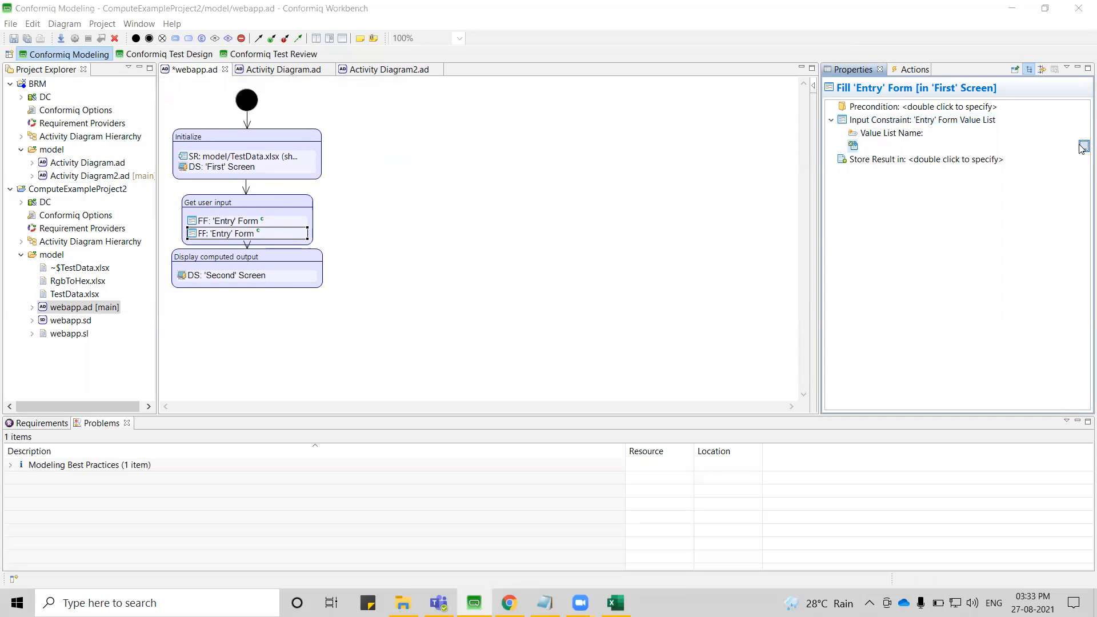
double_click(437, 220)
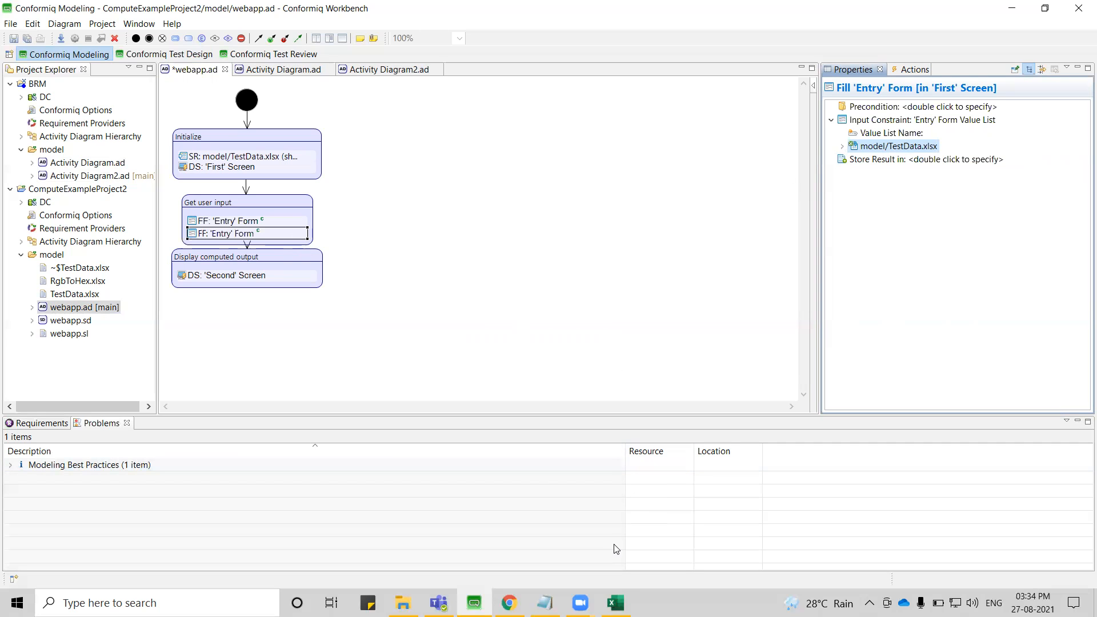
- Switch to TestData.xlsx in Excel to view its Inputs worksheet, and return to the Conformiq workbench
click(615, 603)
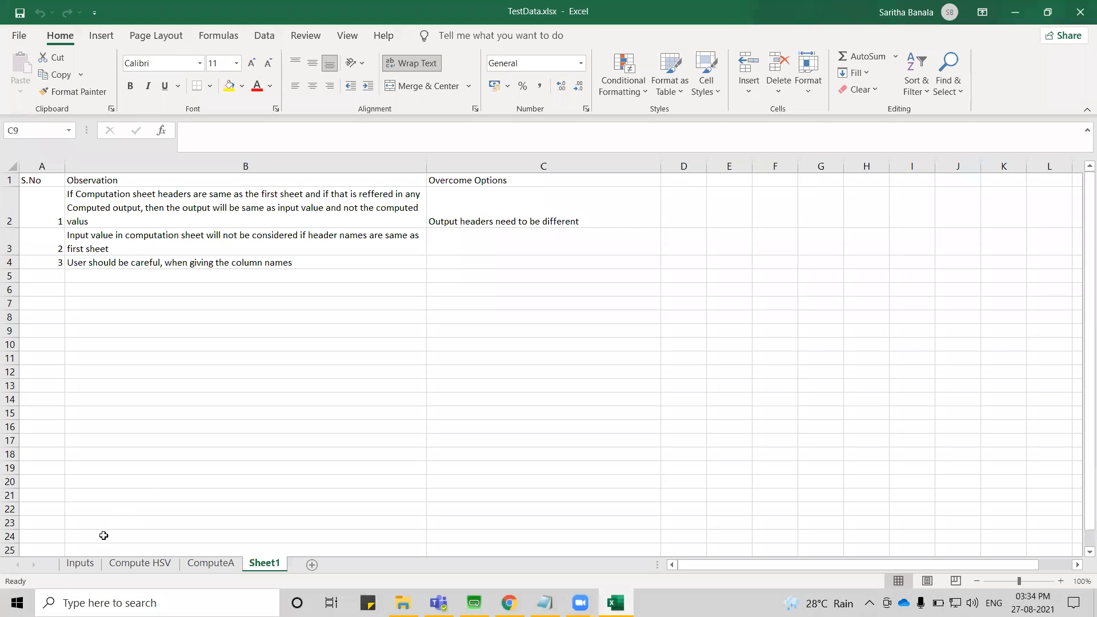
click(80, 563)
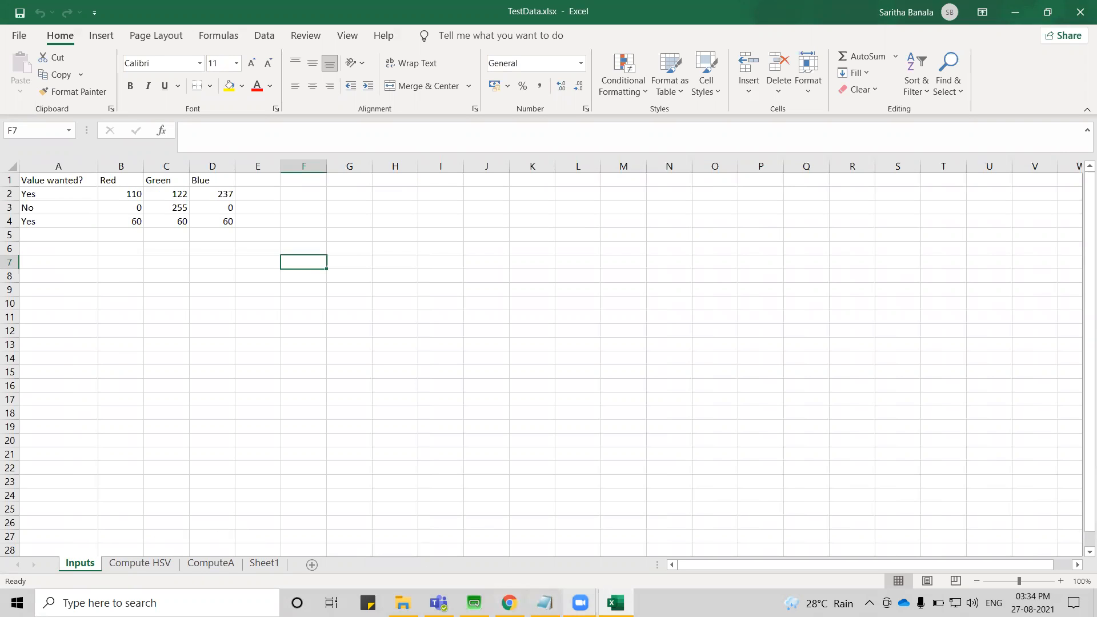
click(474, 603)
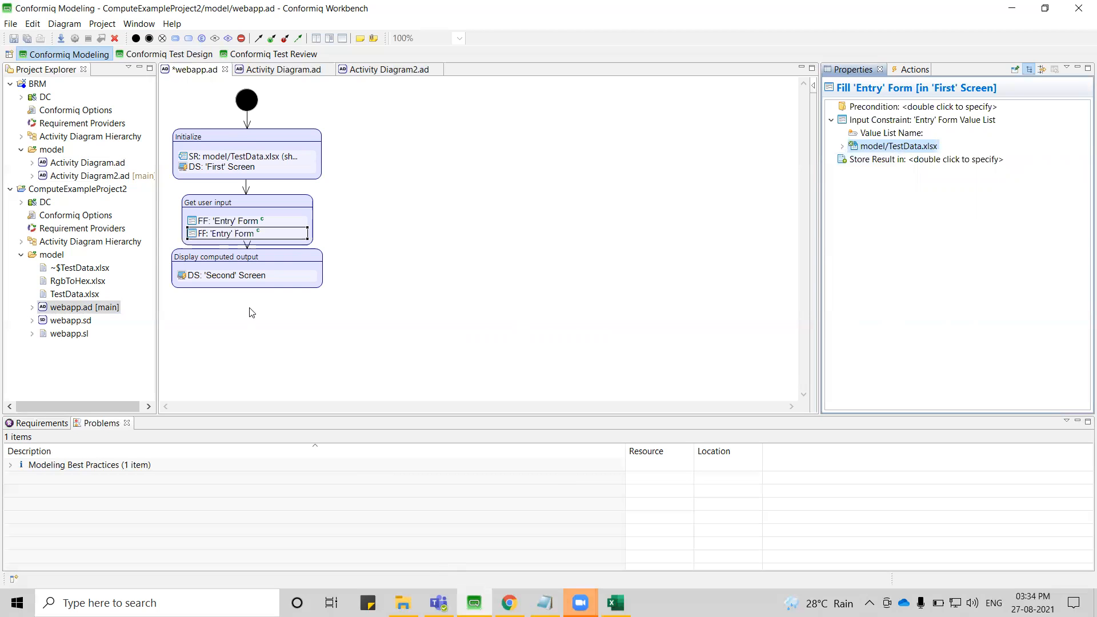
- Expand model/TestData.xlsx in the input constraint and compare its sheet choices with the worksheets of the workbook in Excel
click(841, 146)
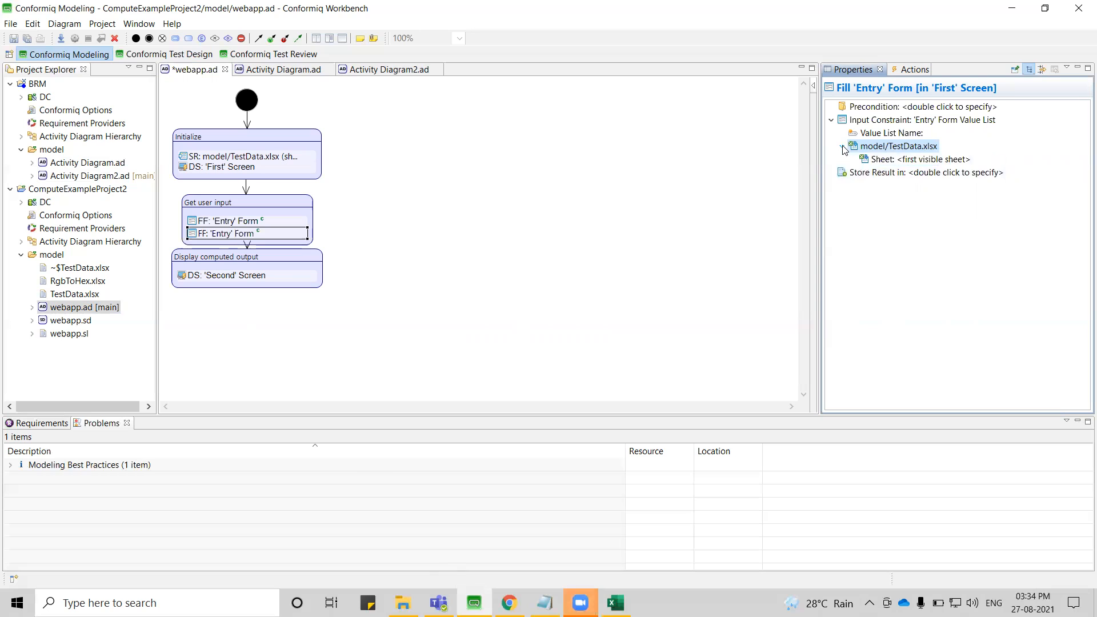
double_click(921, 160)
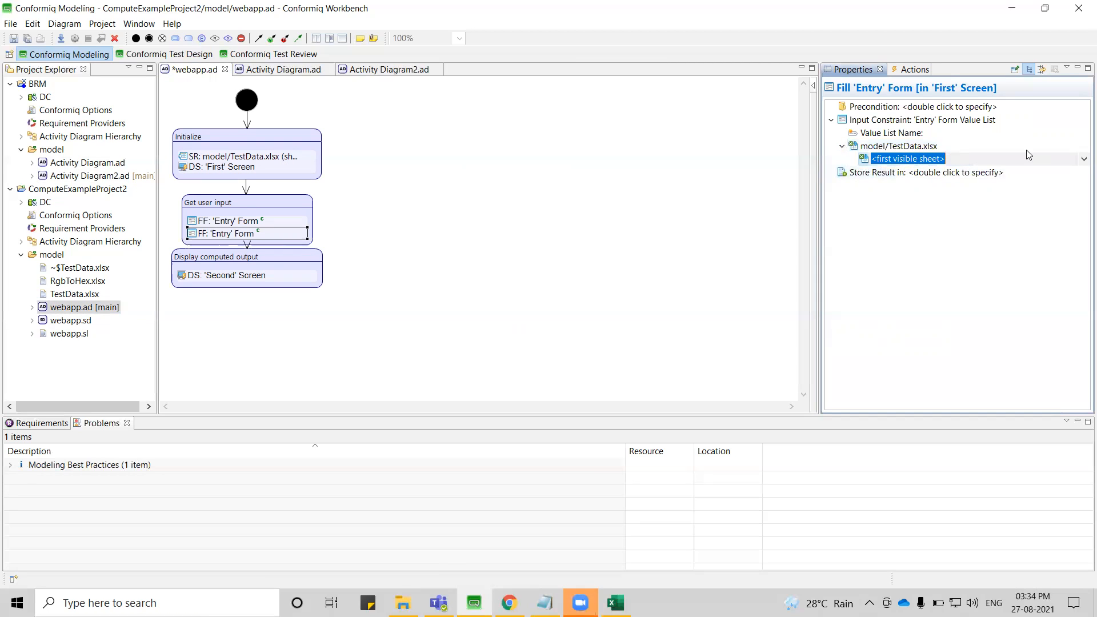
click(1084, 160)
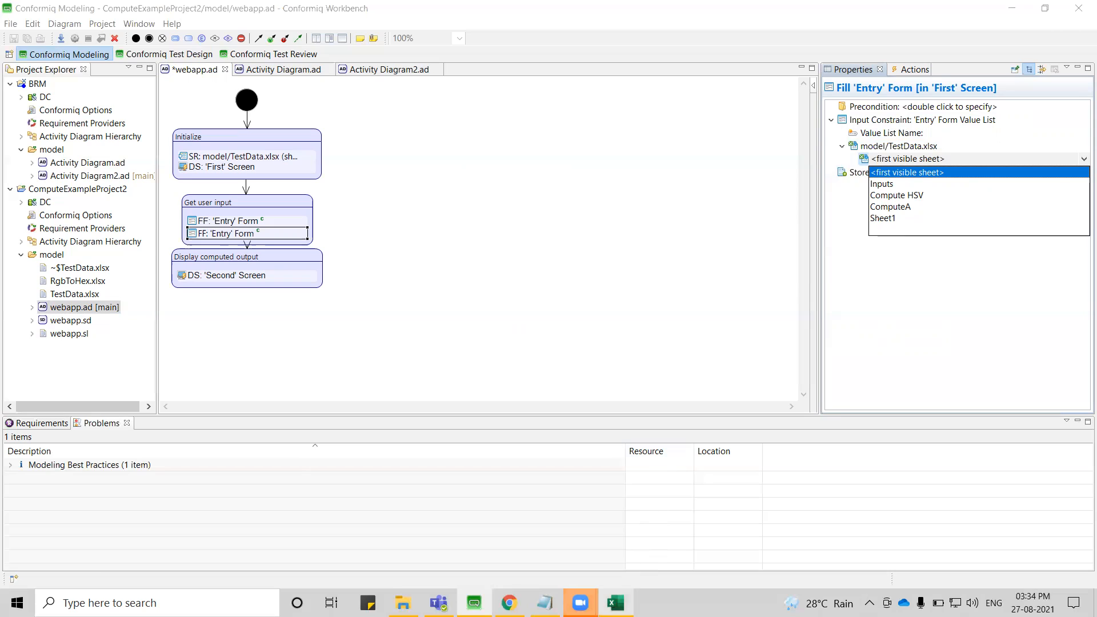
click(615, 602)
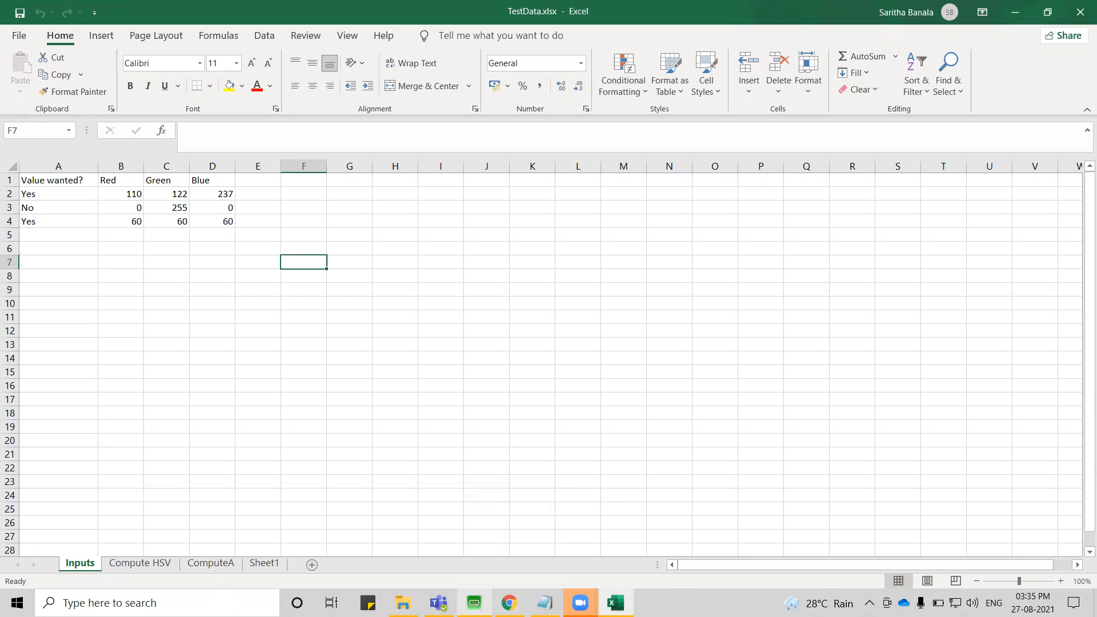
click(474, 603)
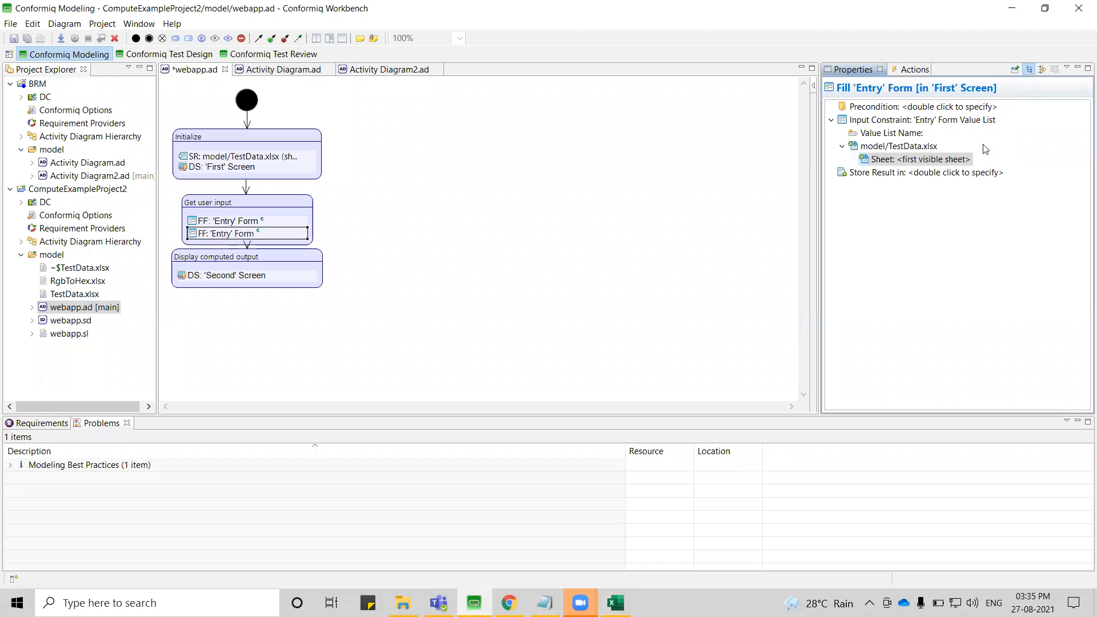
- Set the sheet of model/TestData.xlsx to Inputs in the duplicated Fill 'Entry' Form action and leave its properties
double_click(962, 163)
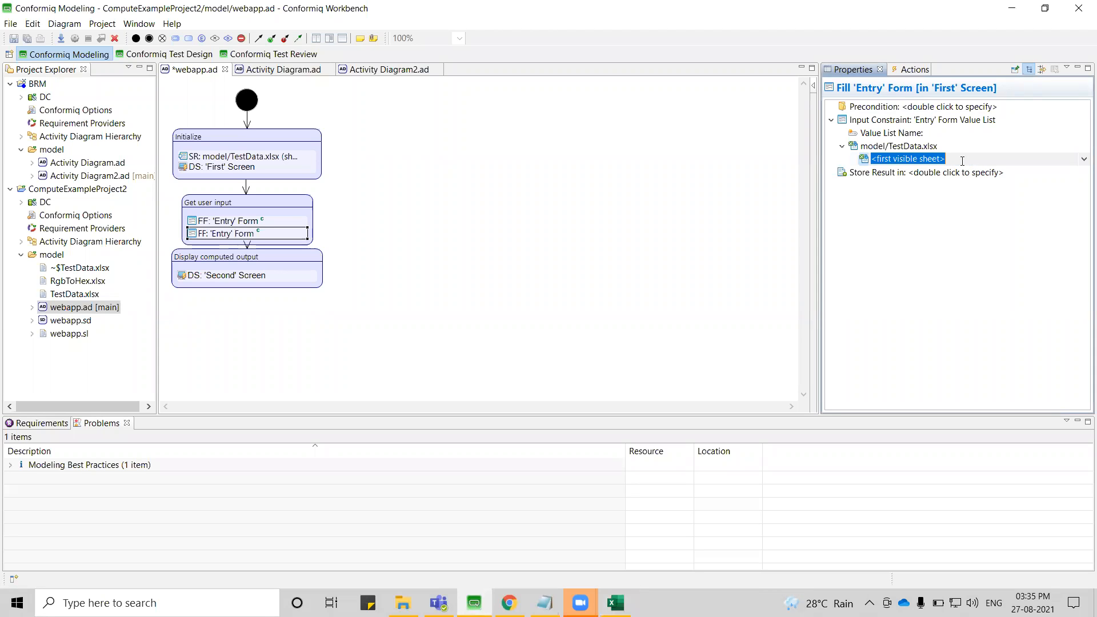
click(1082, 160)
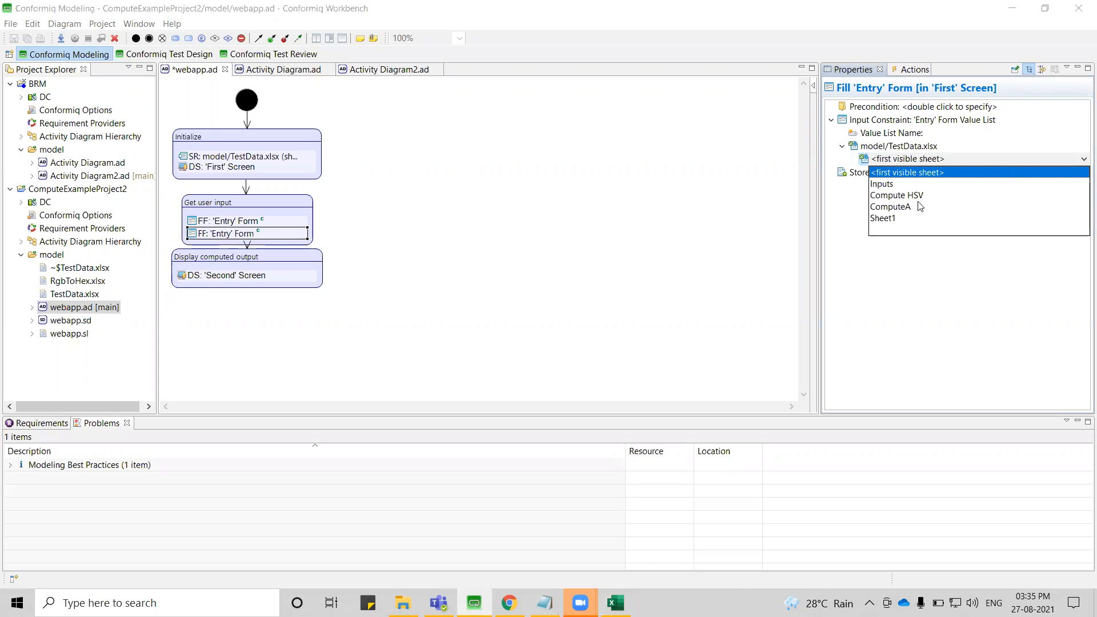
click(885, 184)
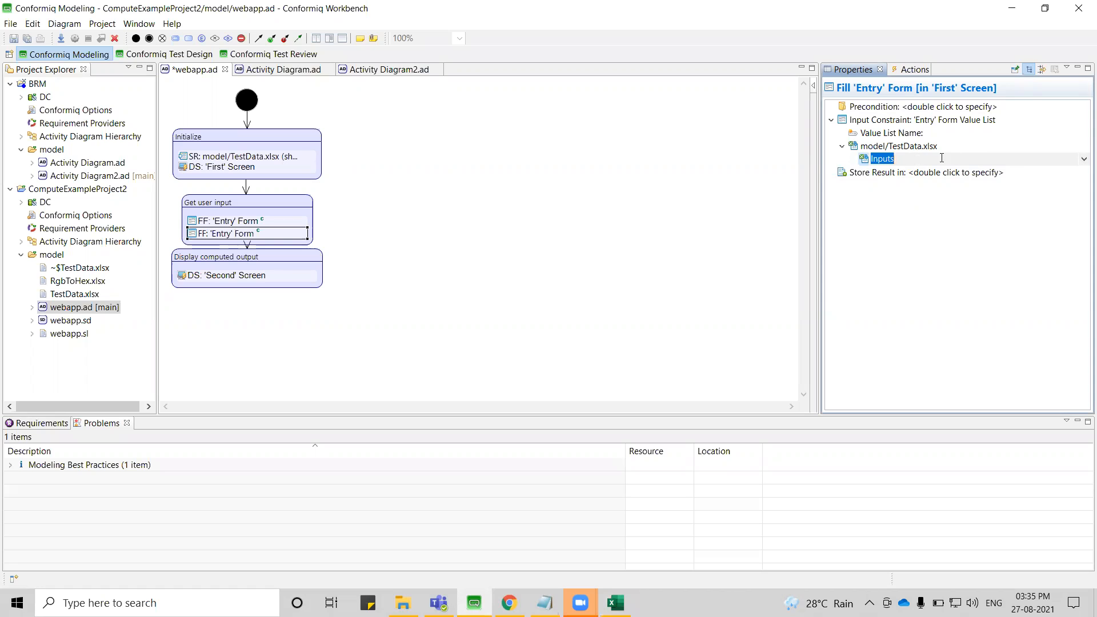
click(1081, 160)
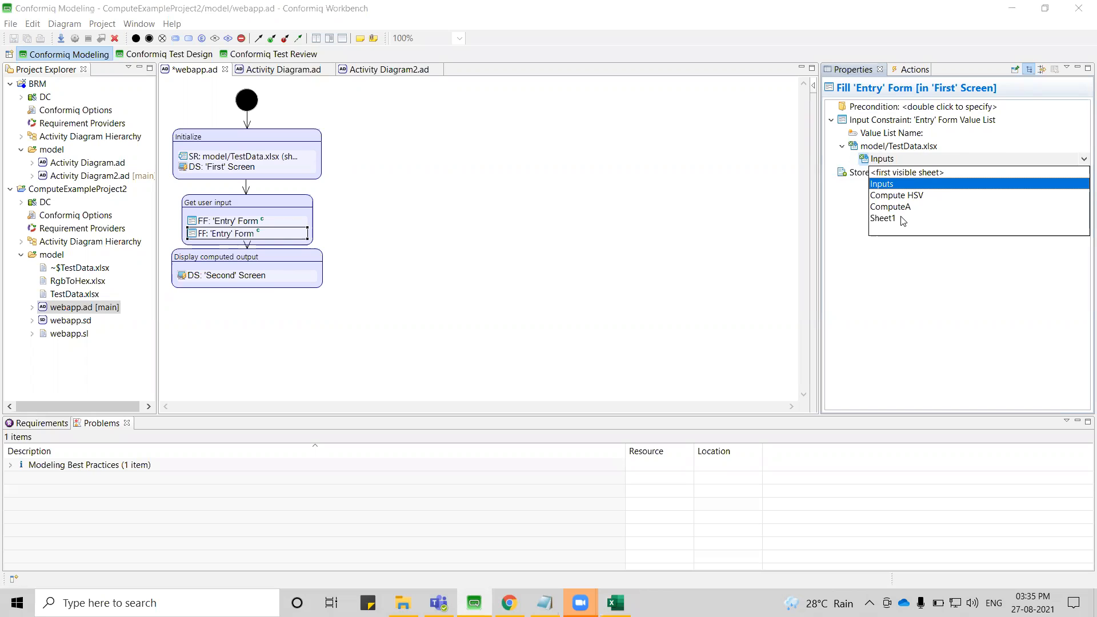
click(597, 211)
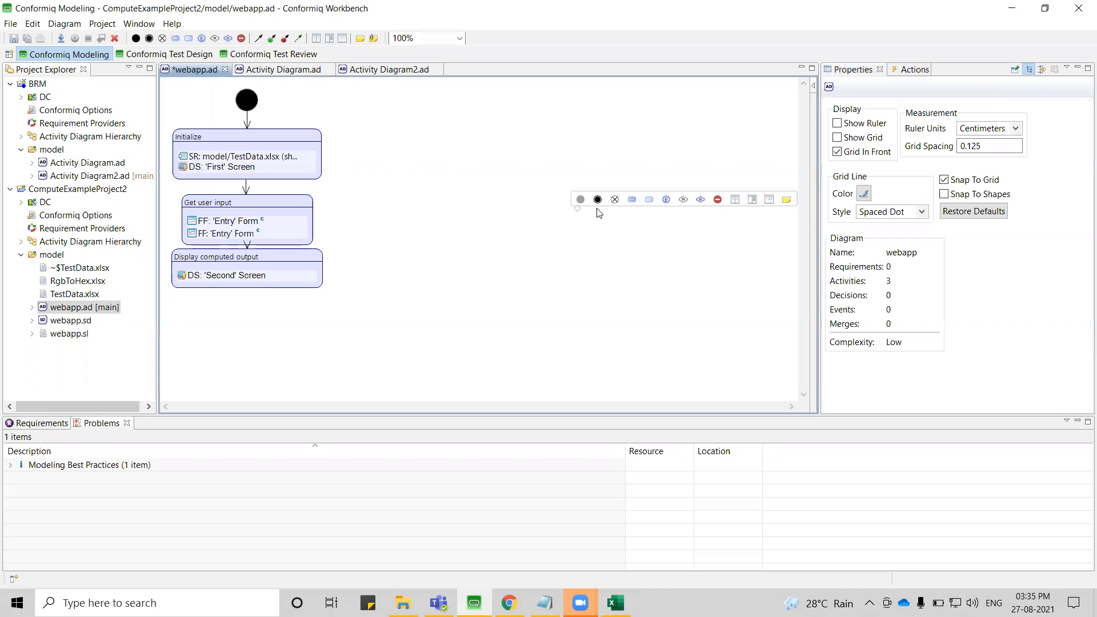
- Delete the duplicated Fill 'Entry' Form action from the Get user input node and review the remaining action's input constraint
click(249, 234)
key(Delete)
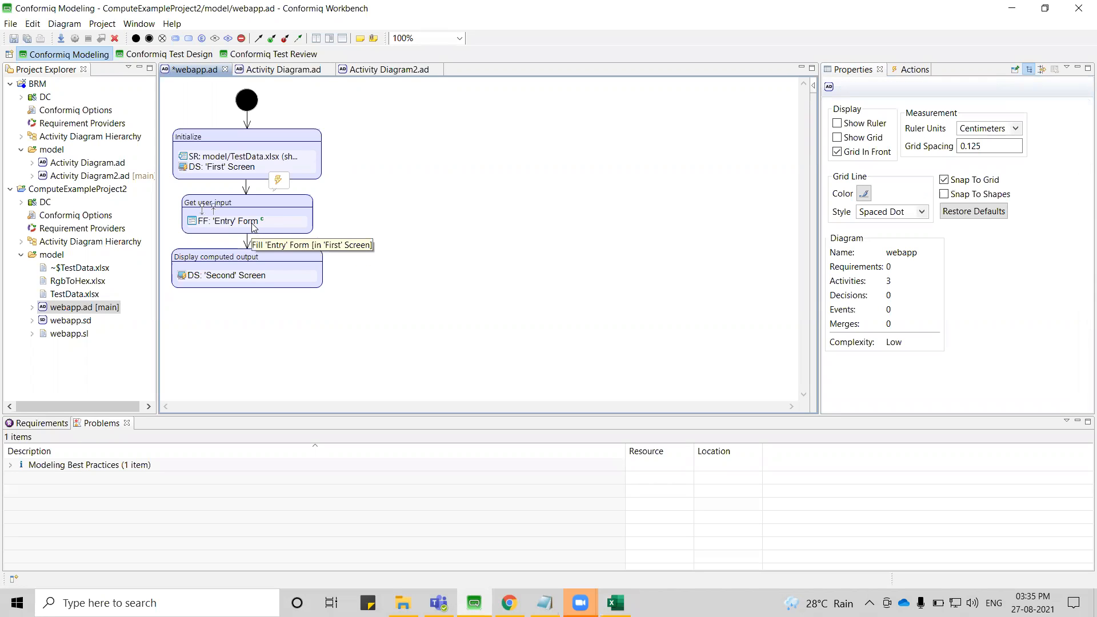
click(254, 226)
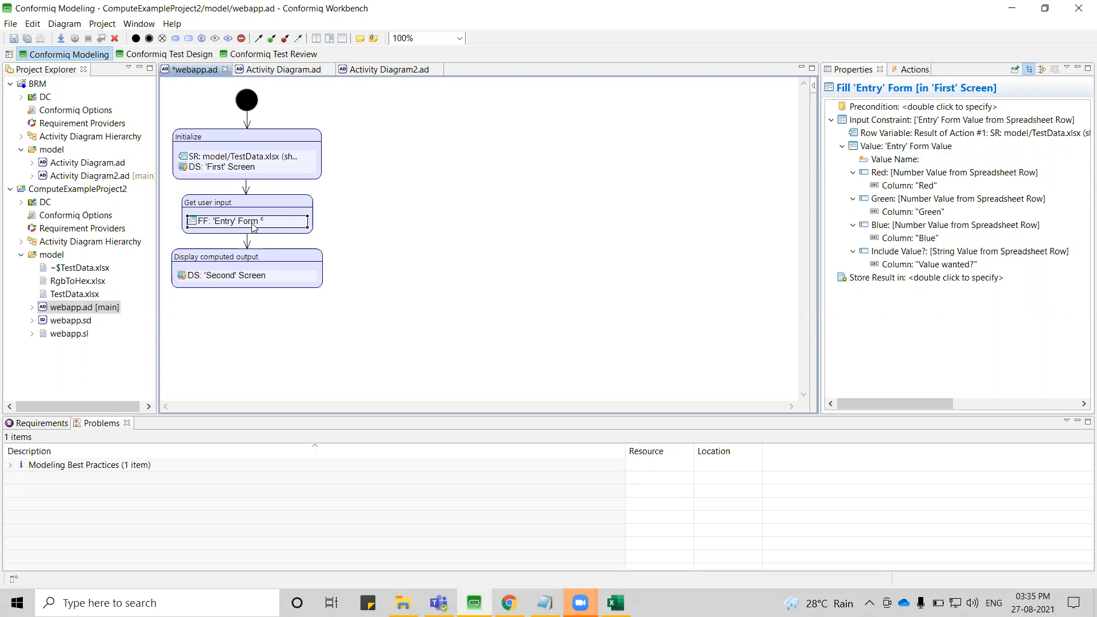
click(254, 225)
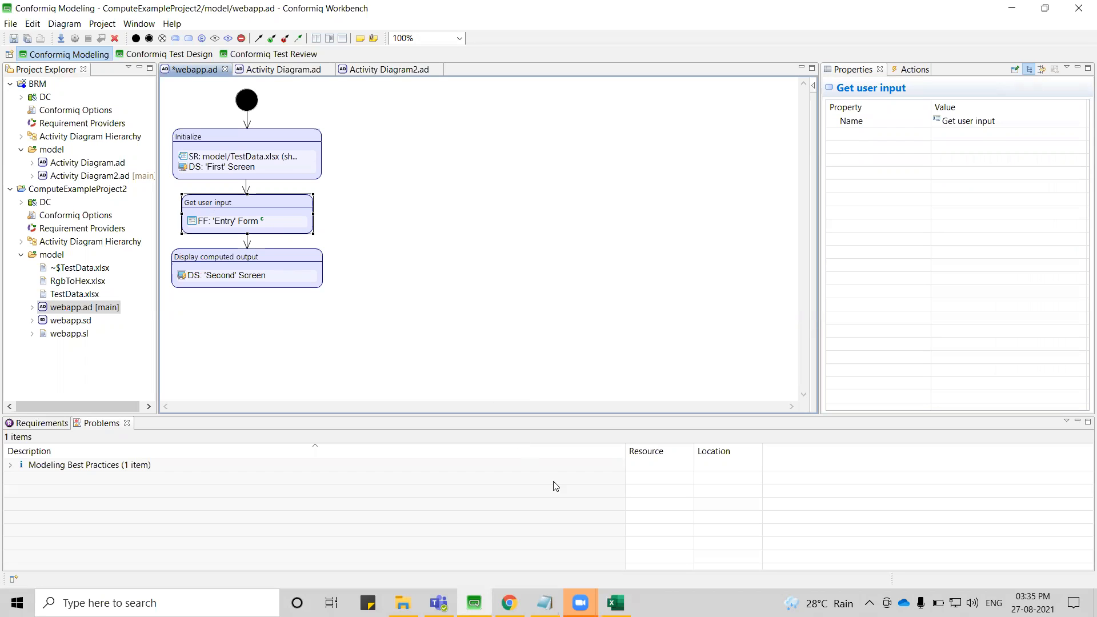
- Read the RELEASE_NOTES_4.4.0.txt entry on the Select Row from Spreadsheet action in Notepad and return to webapp.ad
click(545, 603)
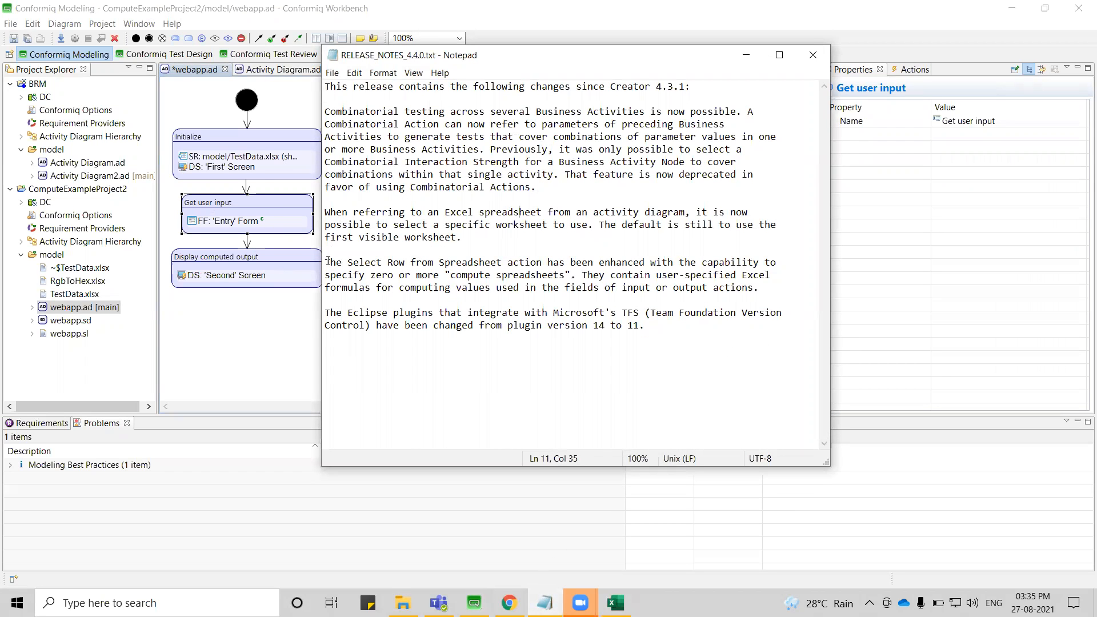
drag(328, 261, 426, 263)
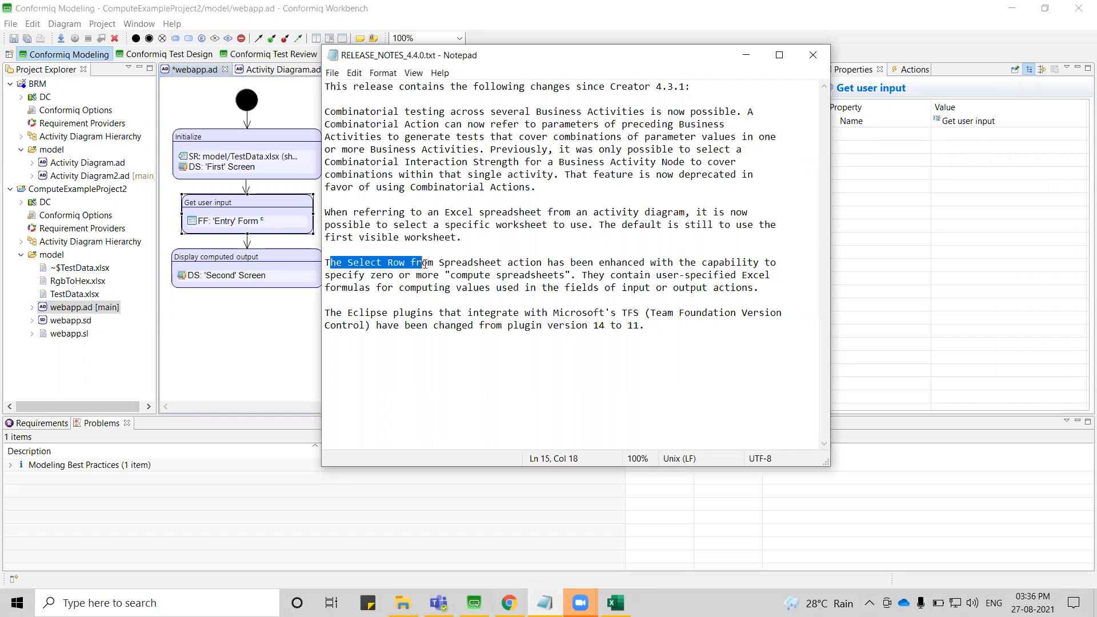
click(199, 357)
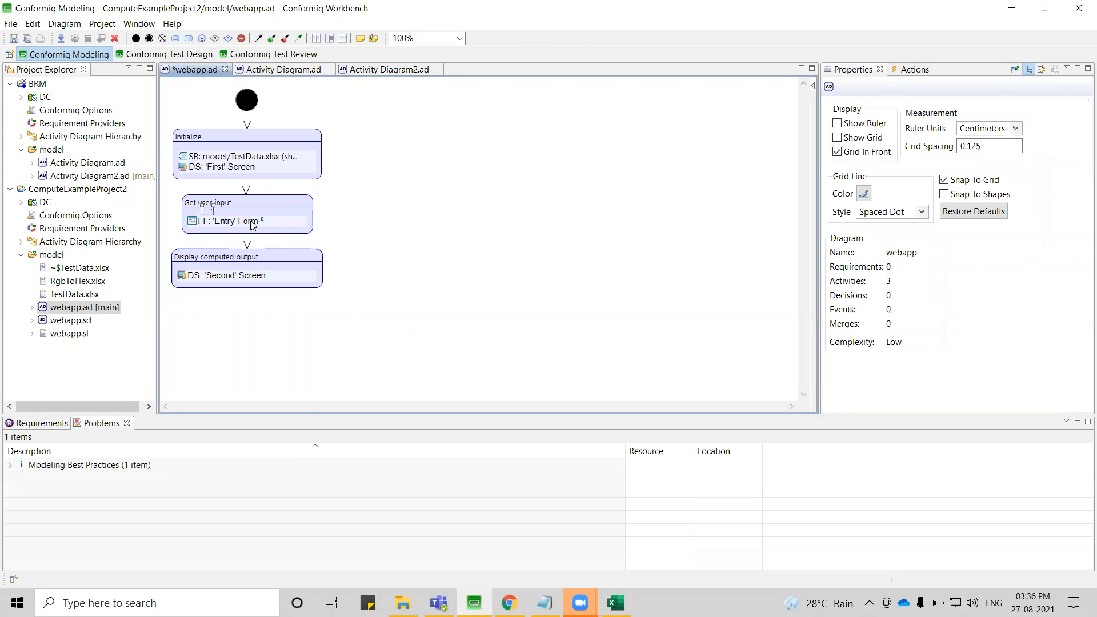
- Switch to TestData.xlsx in Excel and examine the Compute HSV and ComputeA worksheets
click(616, 603)
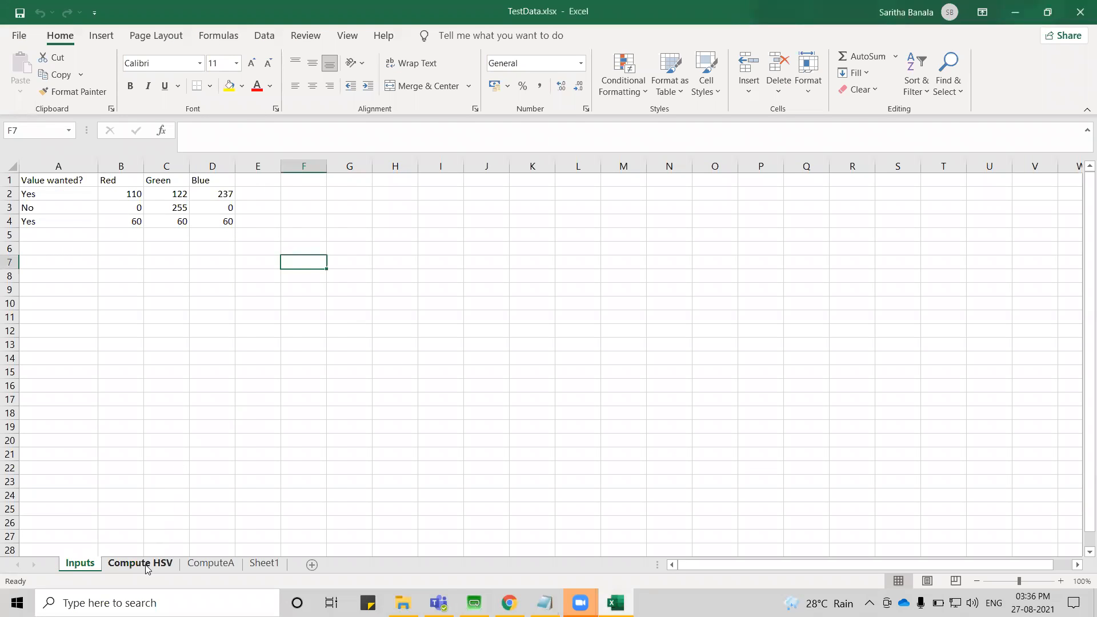
click(143, 563)
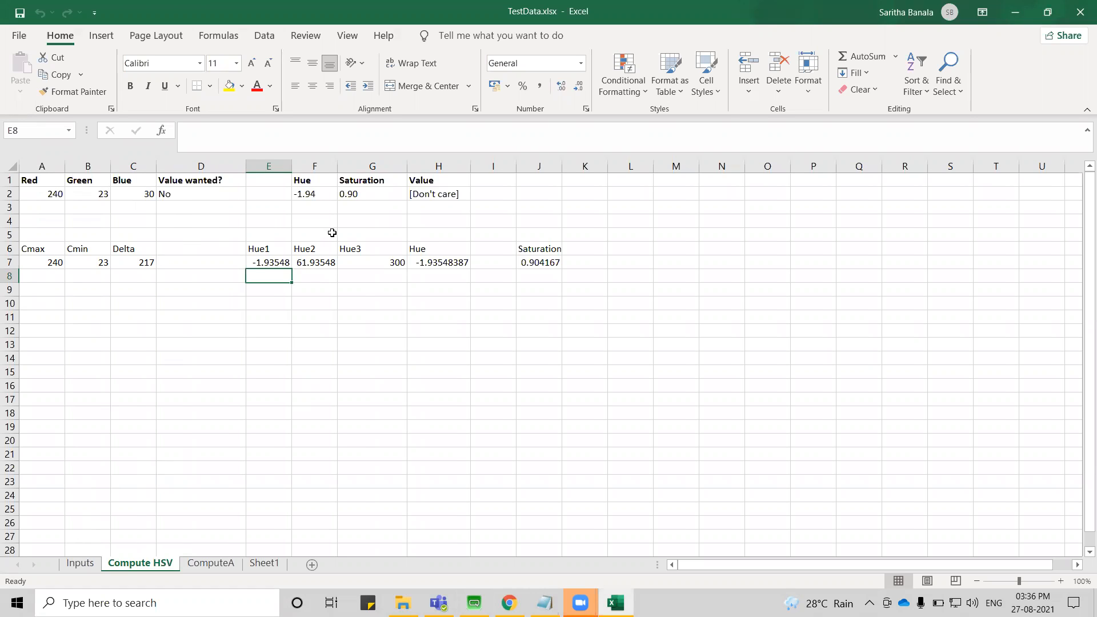
click(206, 565)
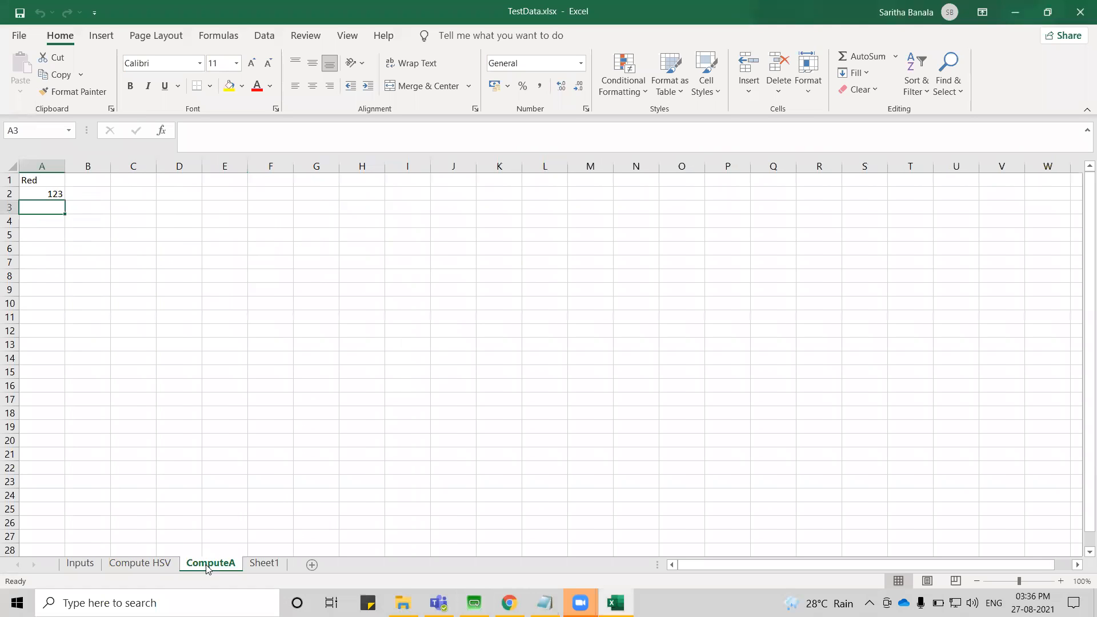
click(147, 564)
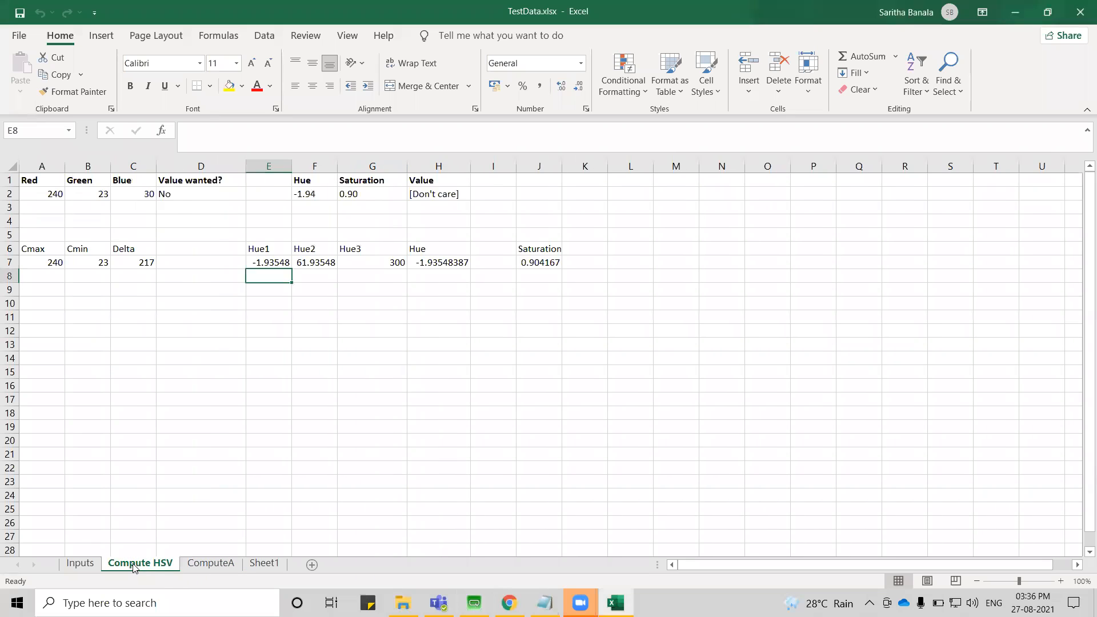
- Rename the Compute HSV worksheet as HSV
double_click(155, 563)
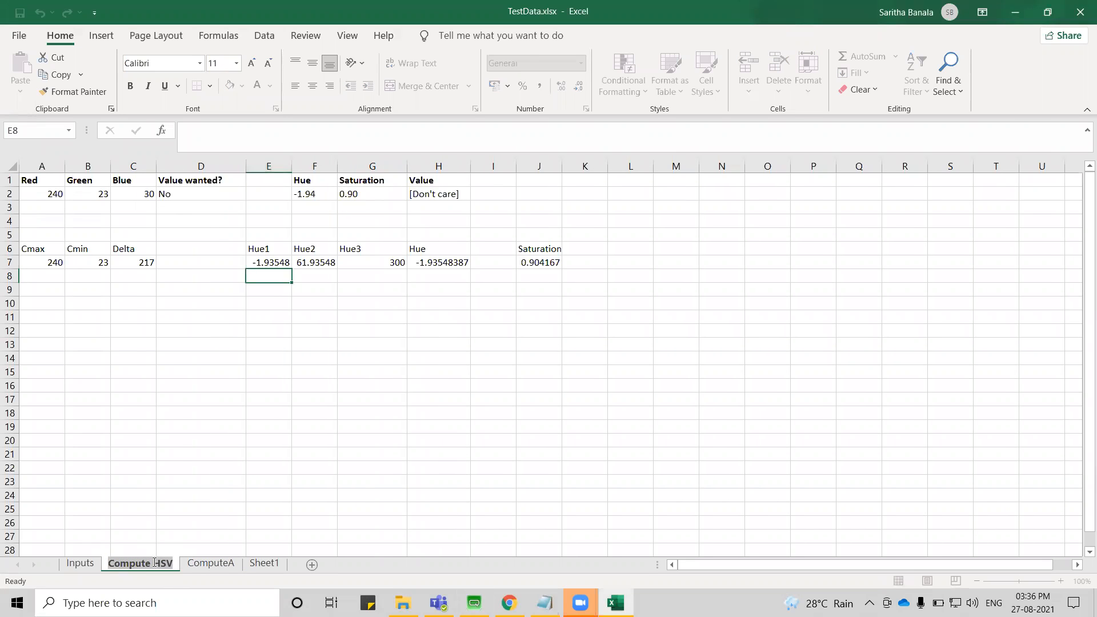
click(155, 563)
drag(154, 564, 102, 570)
key(BackSpace)
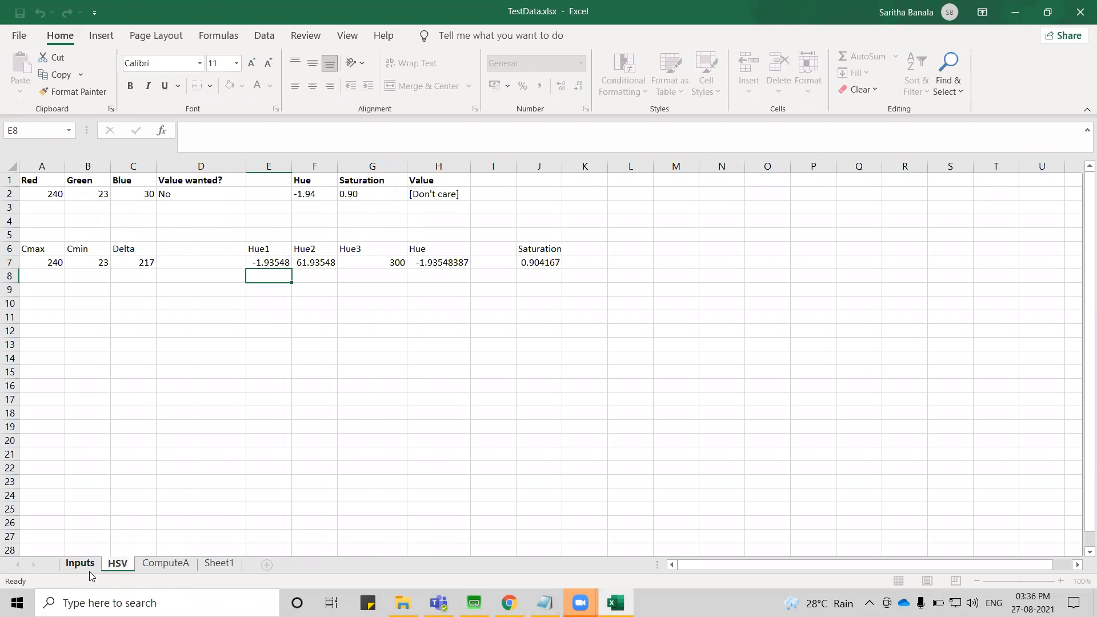
click(365, 435)
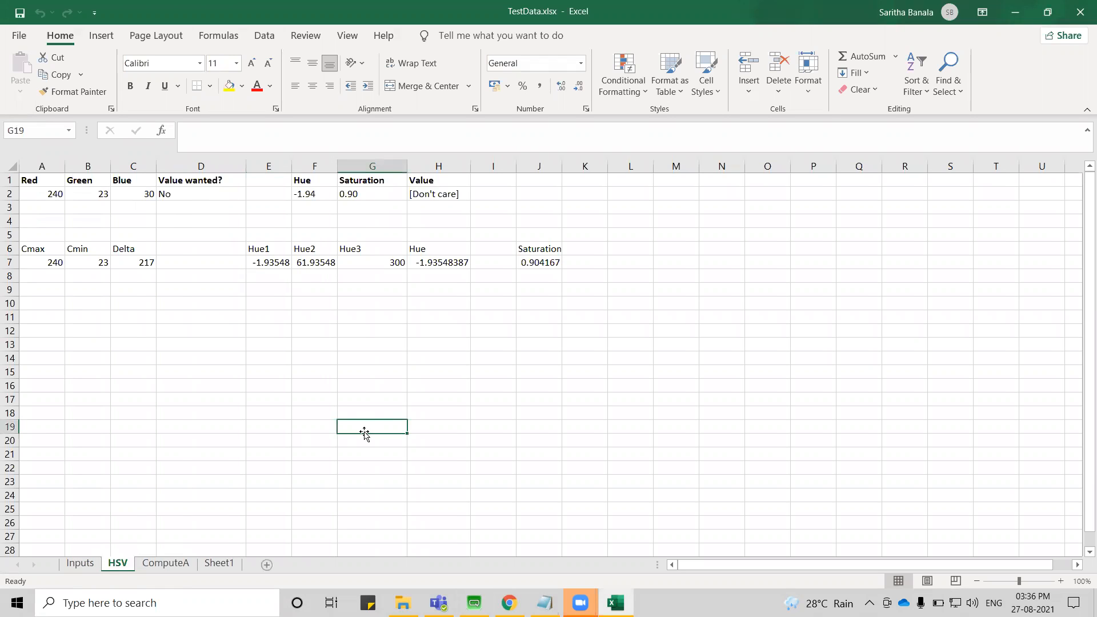
- Compare the header row of the HSV worksheet with the header row of the Inputs worksheet
click(50, 195)
click(27, 181)
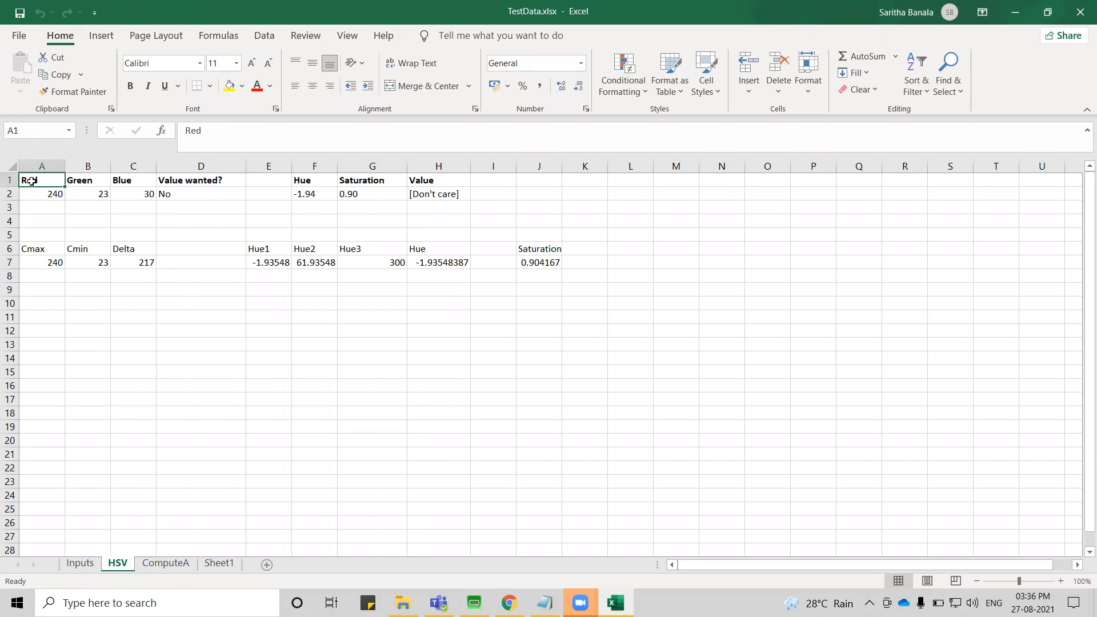
click(10, 180)
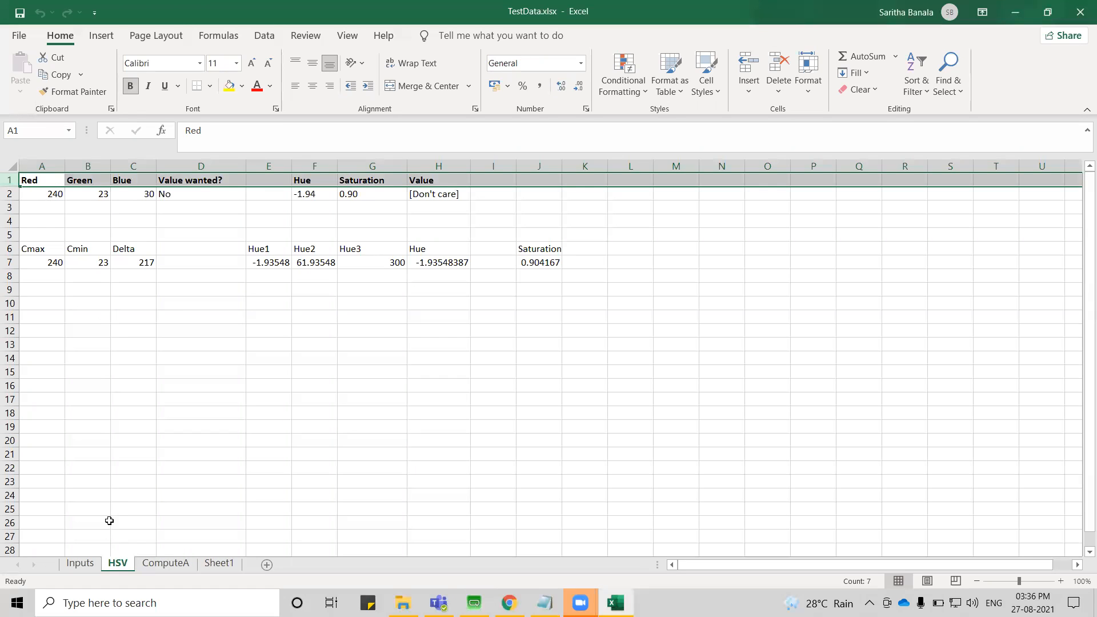
click(80, 566)
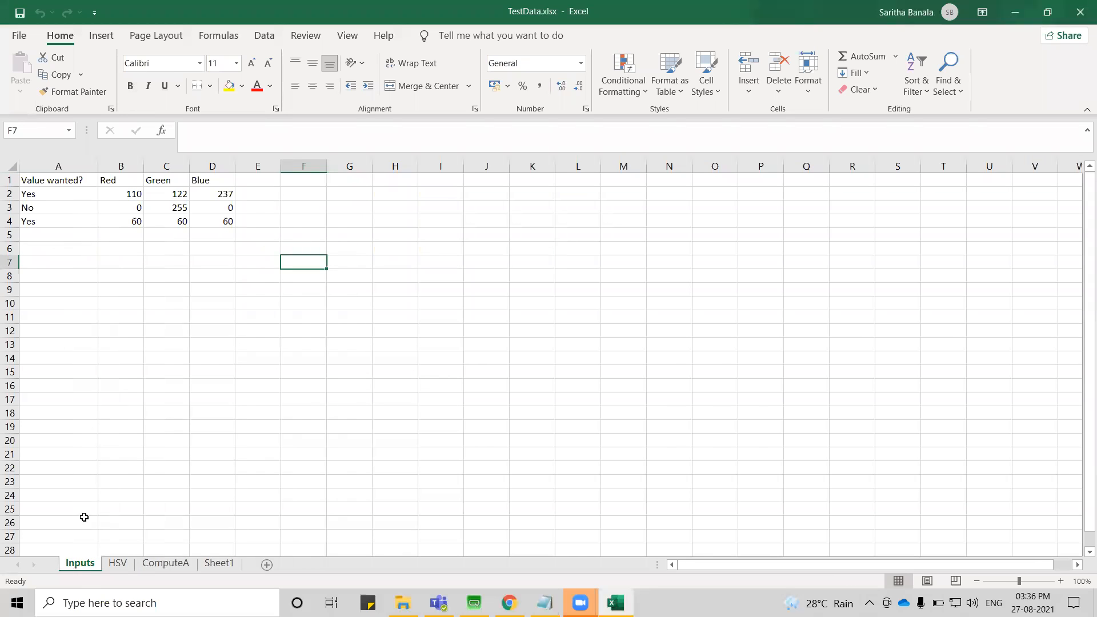
click(14, 178)
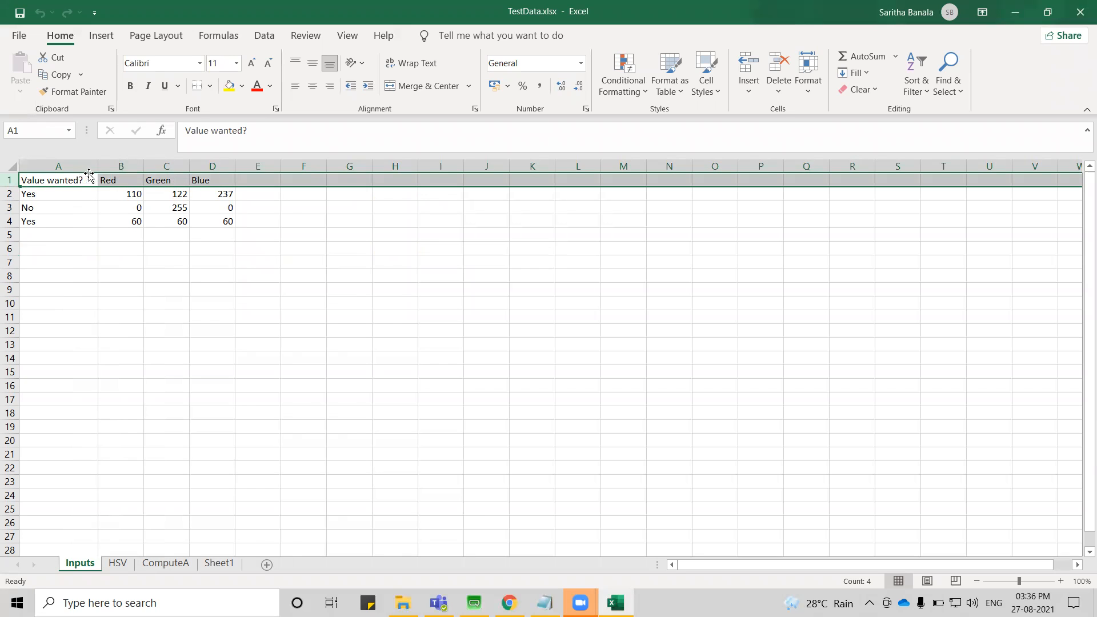
click(120, 565)
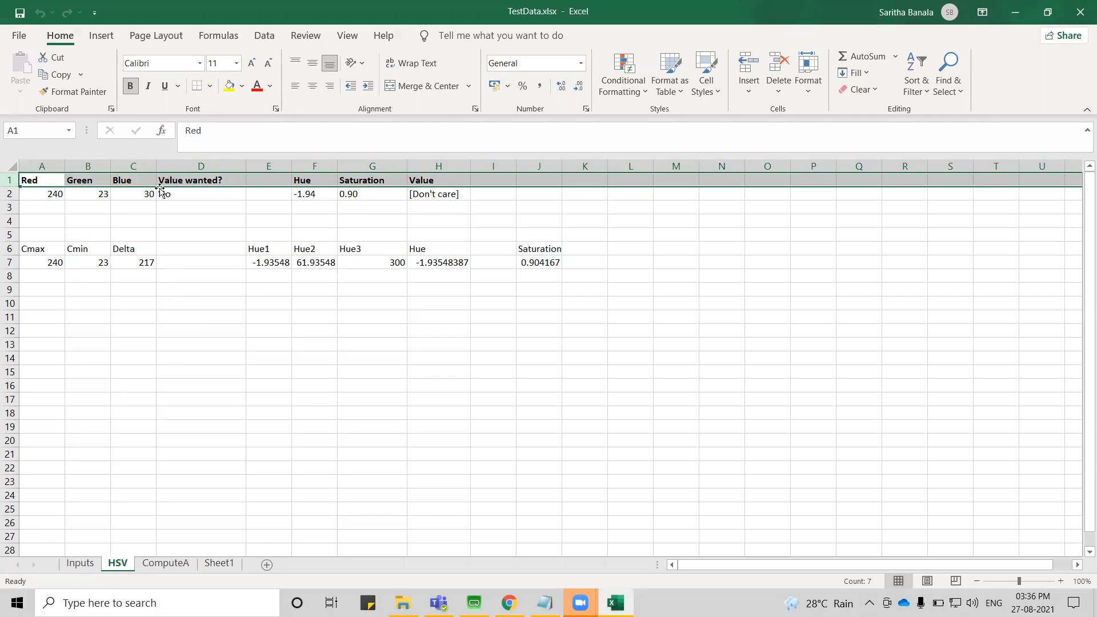
- Compare the data rows A2:D4 of the Inputs worksheet with the input values in A2:D2 of the HSV worksheet
click(83, 564)
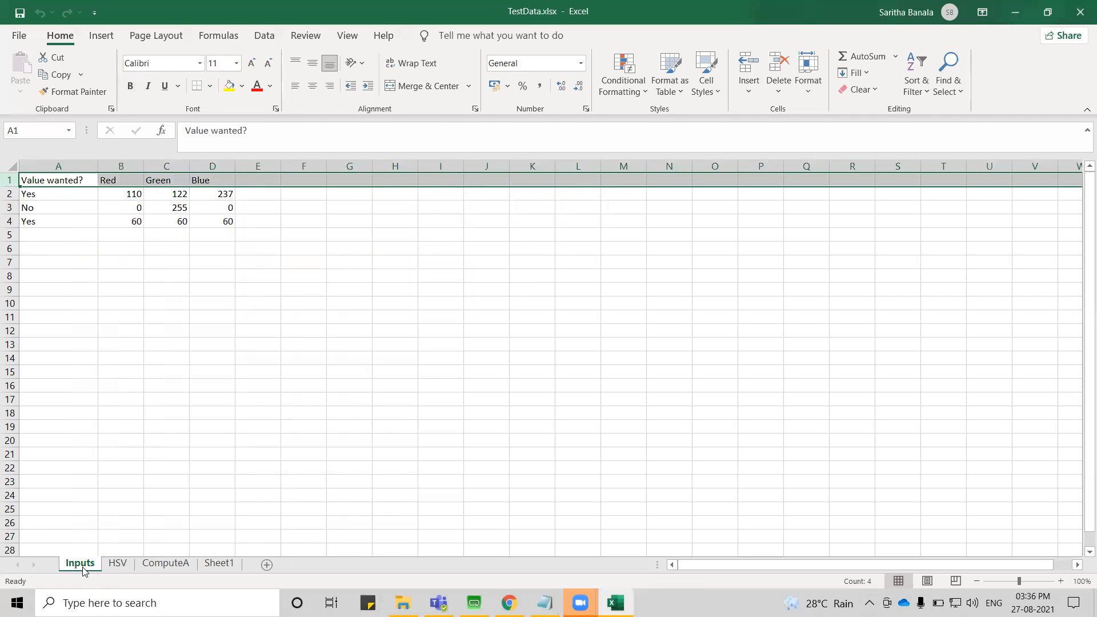
drag(26, 194, 226, 223)
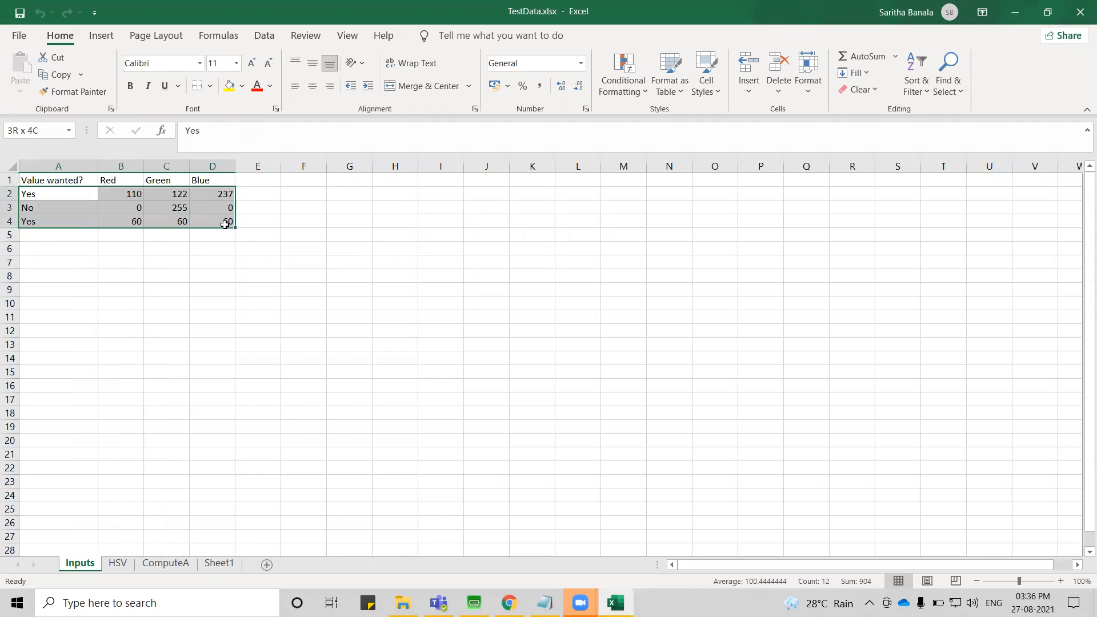
click(118, 563)
drag(30, 194, 179, 193)
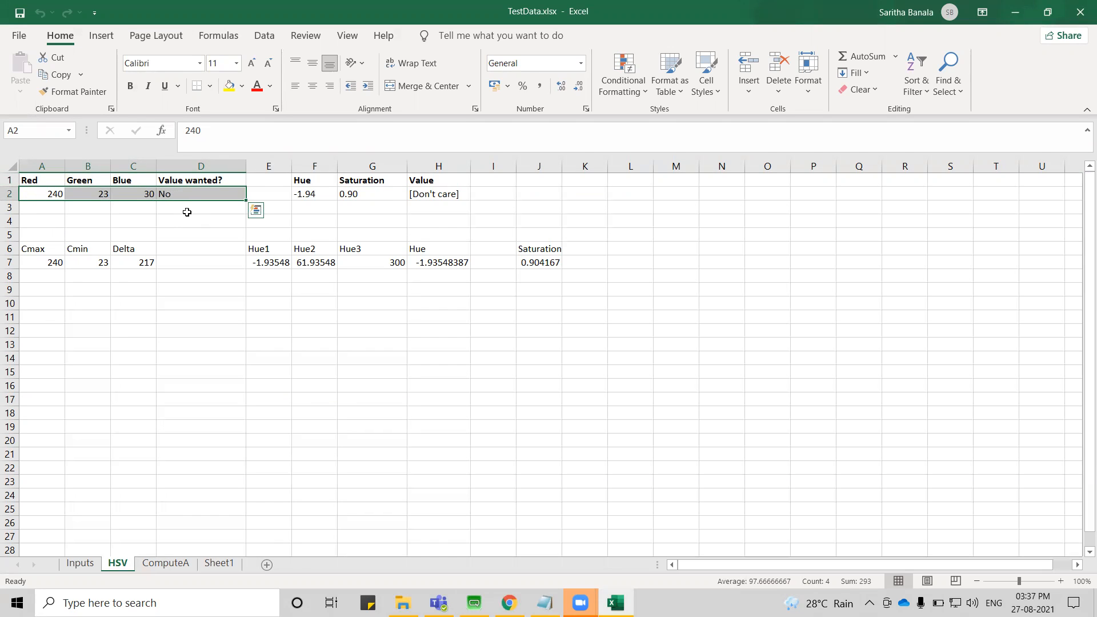
click(183, 206)
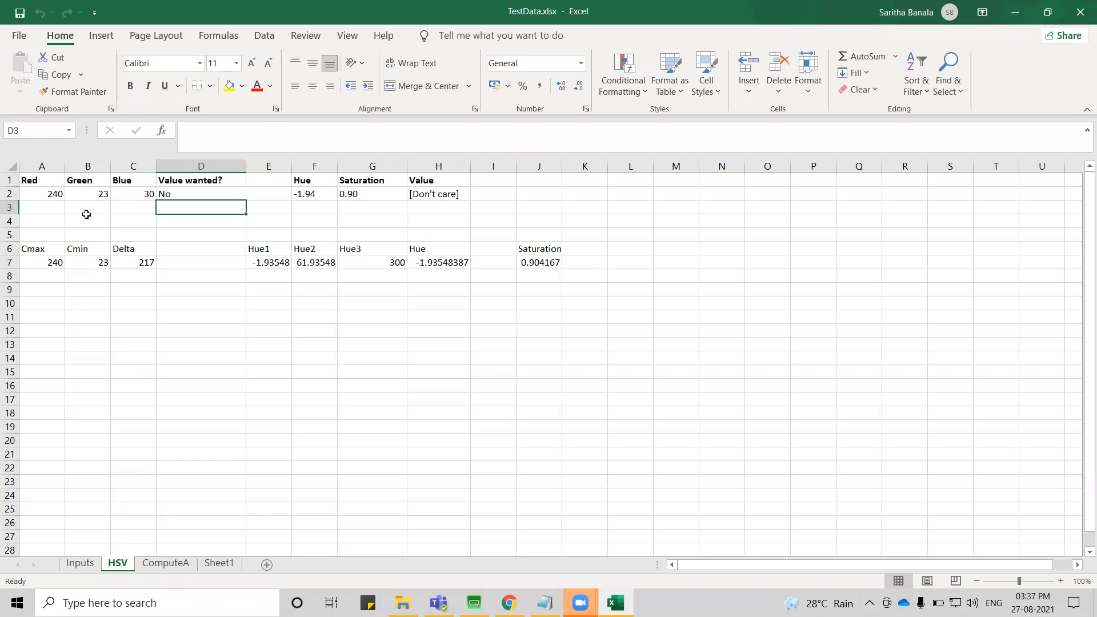
- Check the column names in row 1 of the HSV worksheet against the input columns of the Inputs worksheet
click(13, 180)
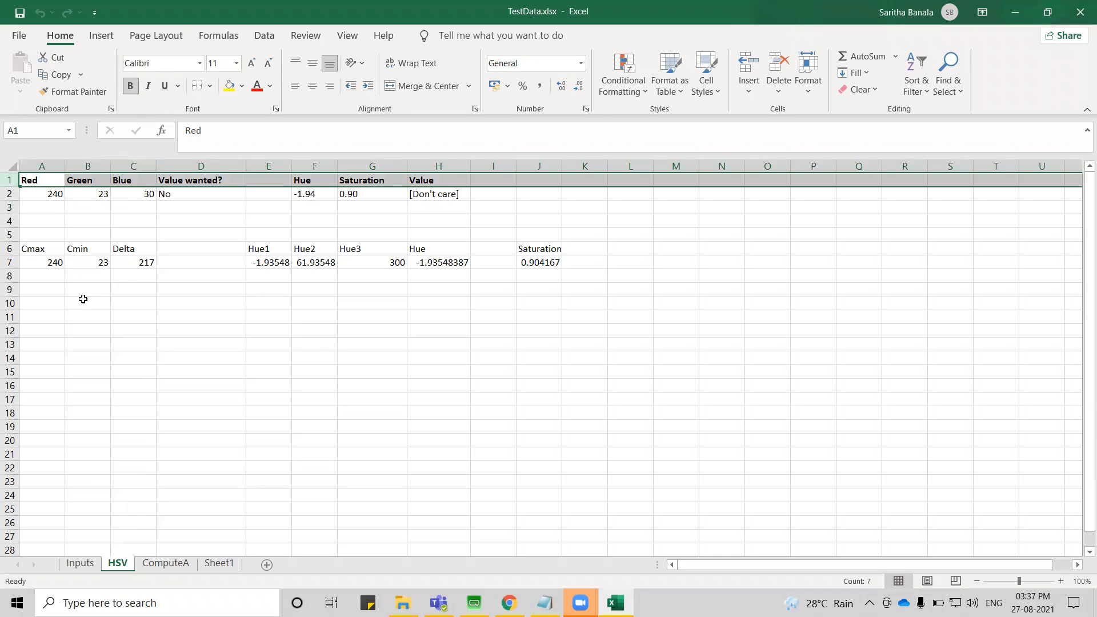
click(80, 563)
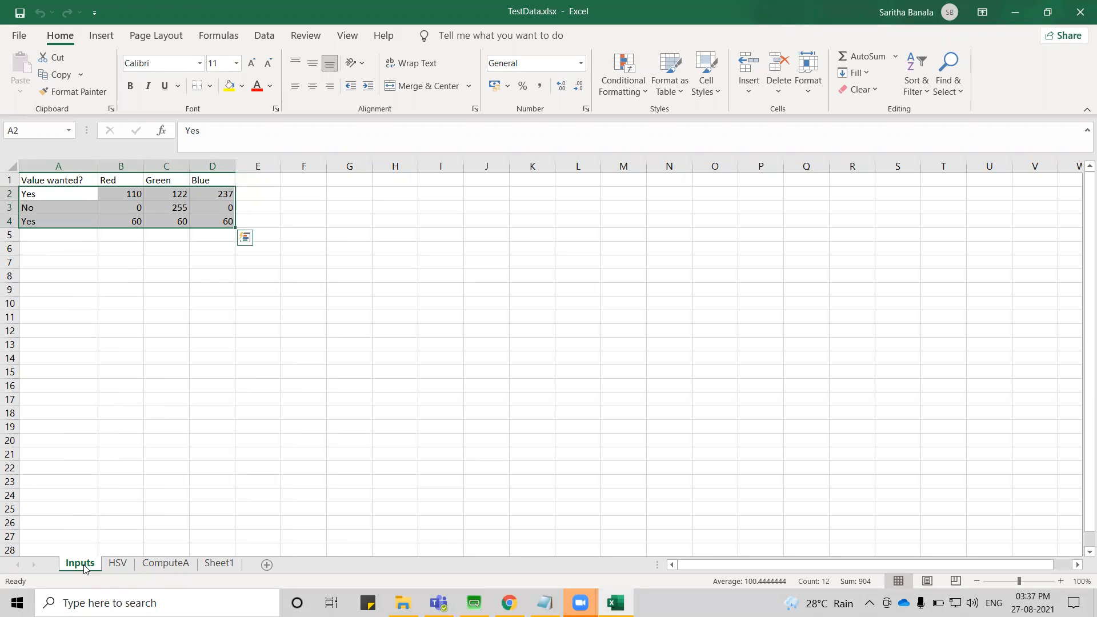
click(118, 564)
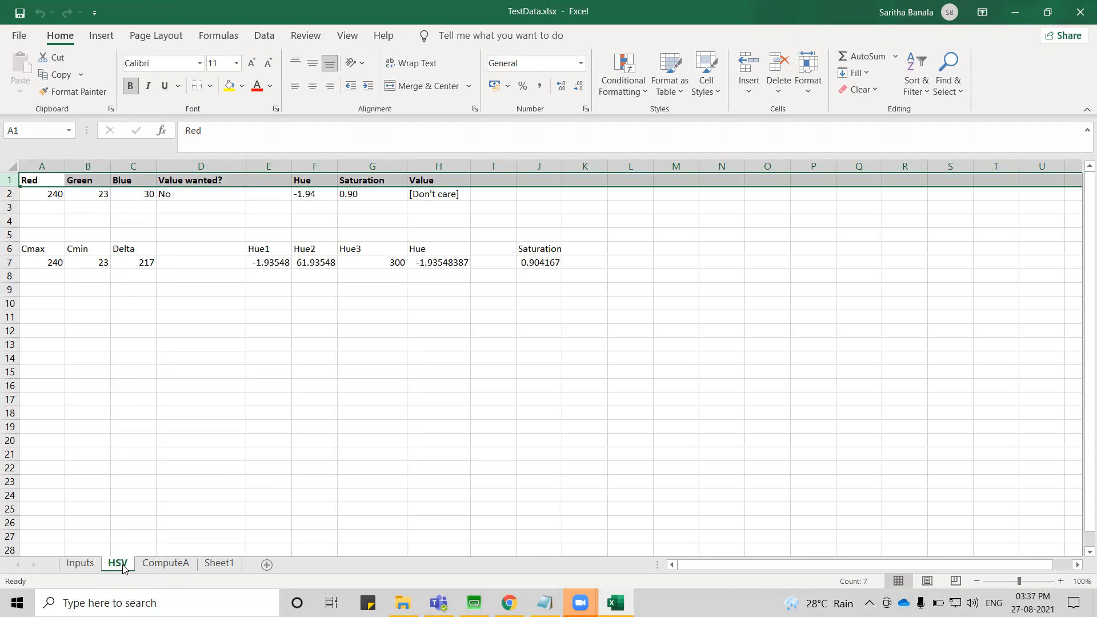
click(80, 565)
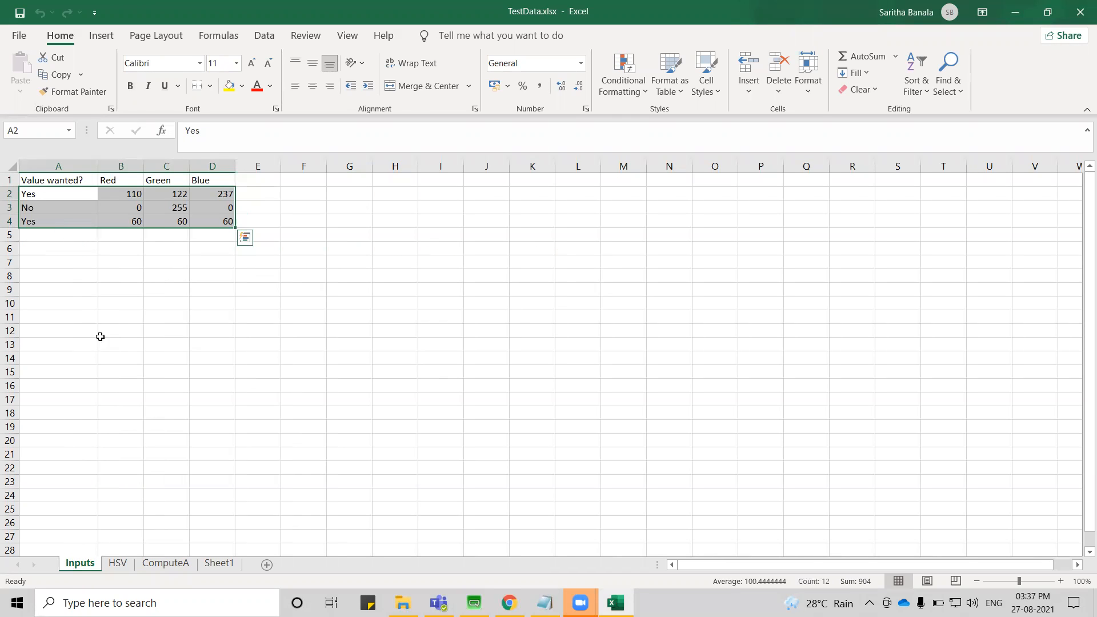
click(118, 564)
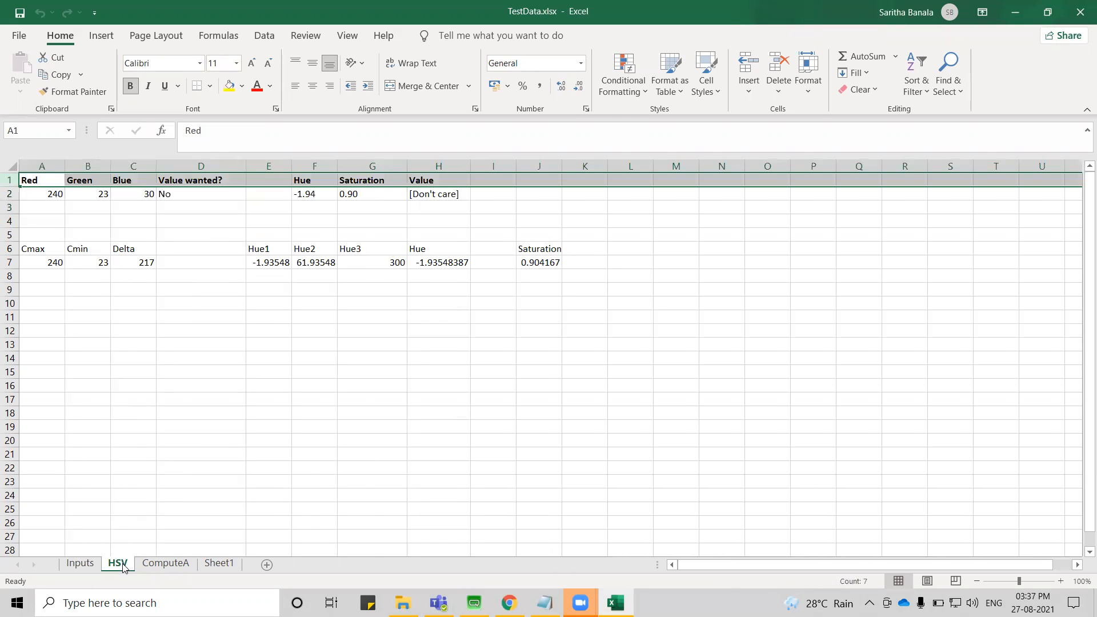
- Compare the Red and Value wanted? entries in row 2 of the HSV worksheet with the matching Inputs worksheet data
click(38, 194)
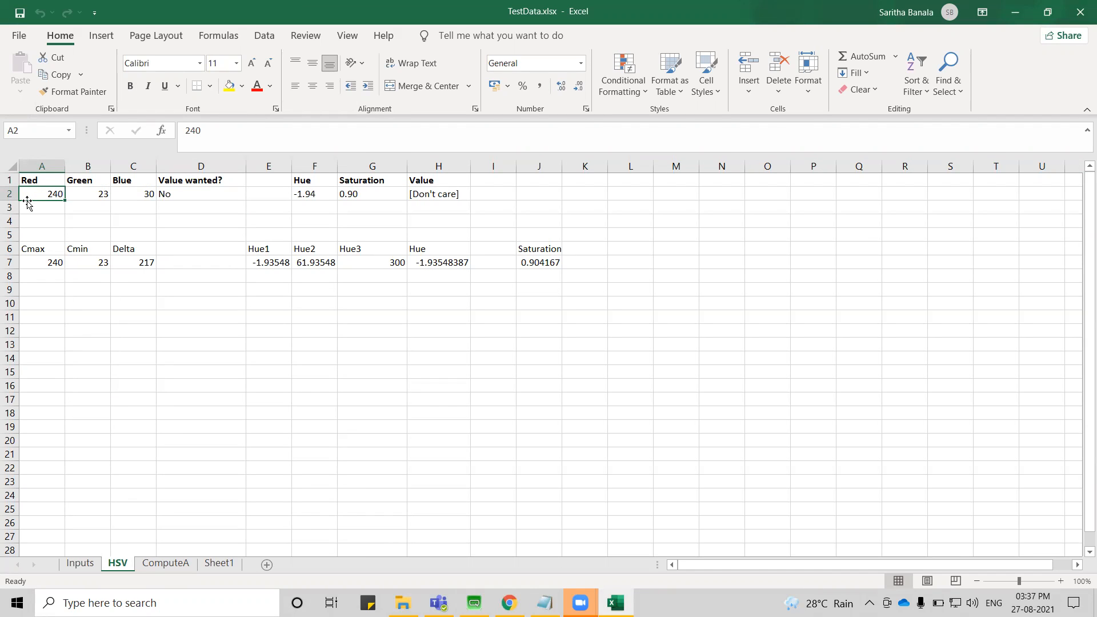
click(81, 567)
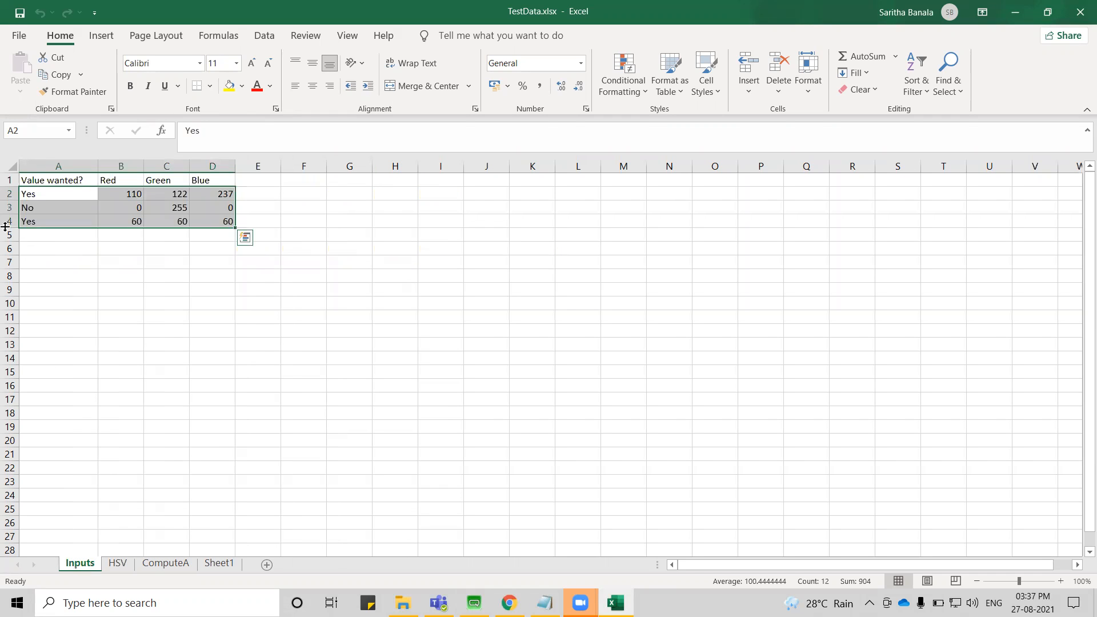
click(133, 193)
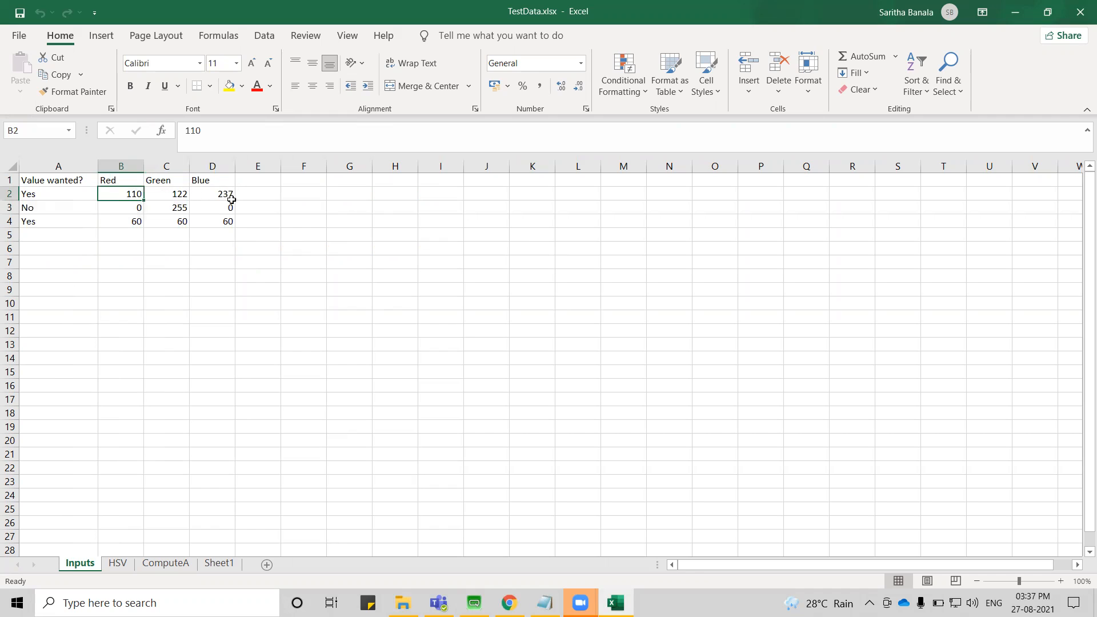
click(121, 567)
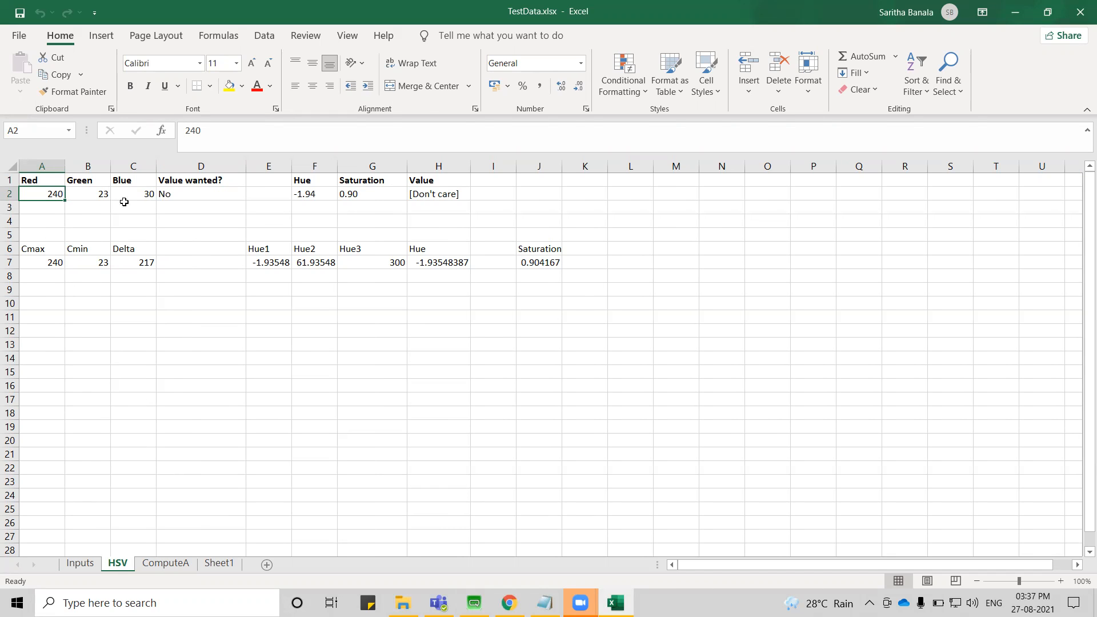
click(179, 193)
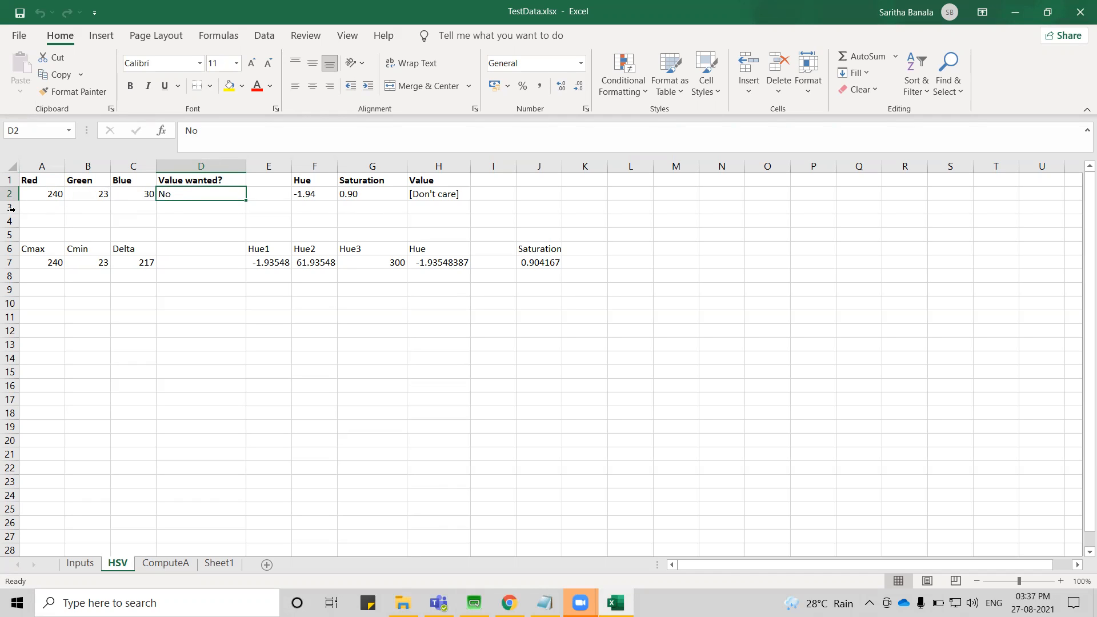
click(80, 569)
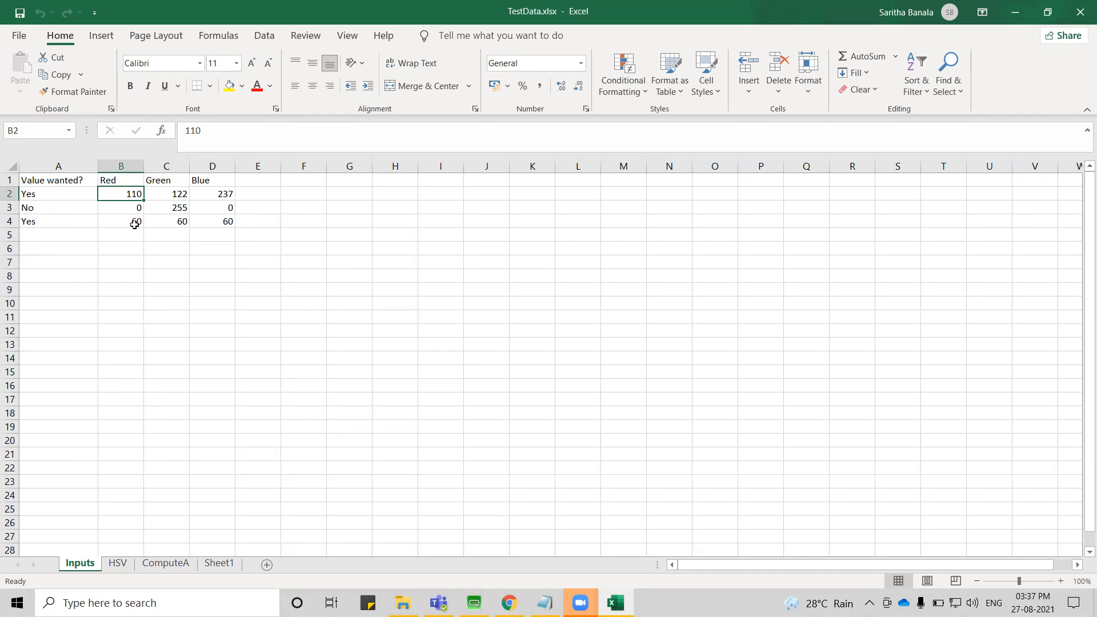
- Examine how the Inputs worksheet's rows feed the HSV worksheet's input cells, ending on the Red header in Inputs
click(117, 563)
click(80, 563)
click(118, 564)
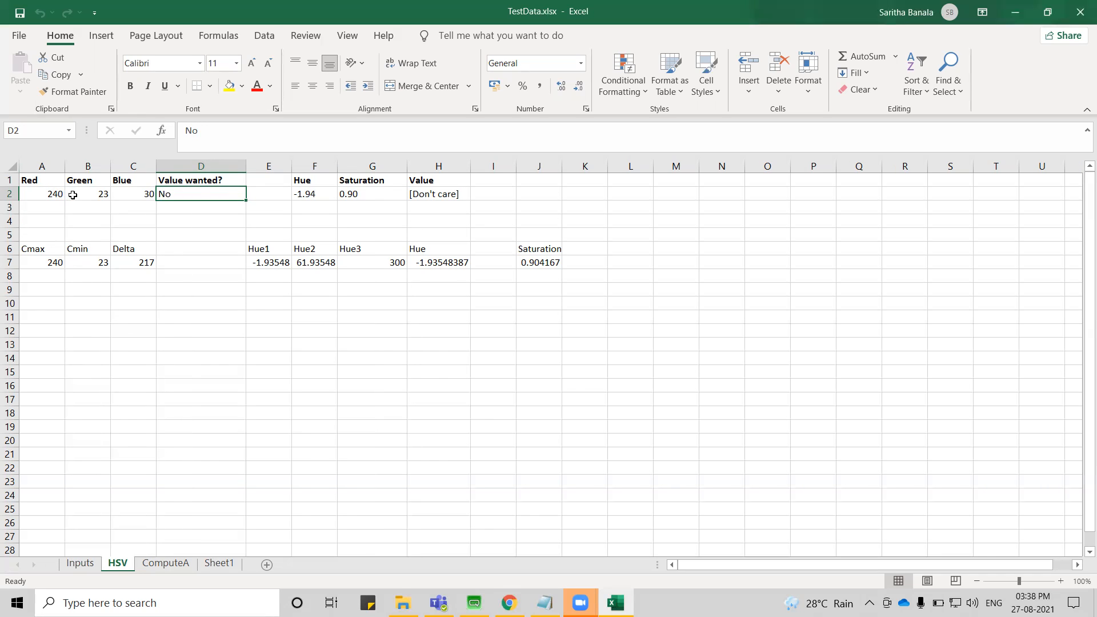
click(79, 563)
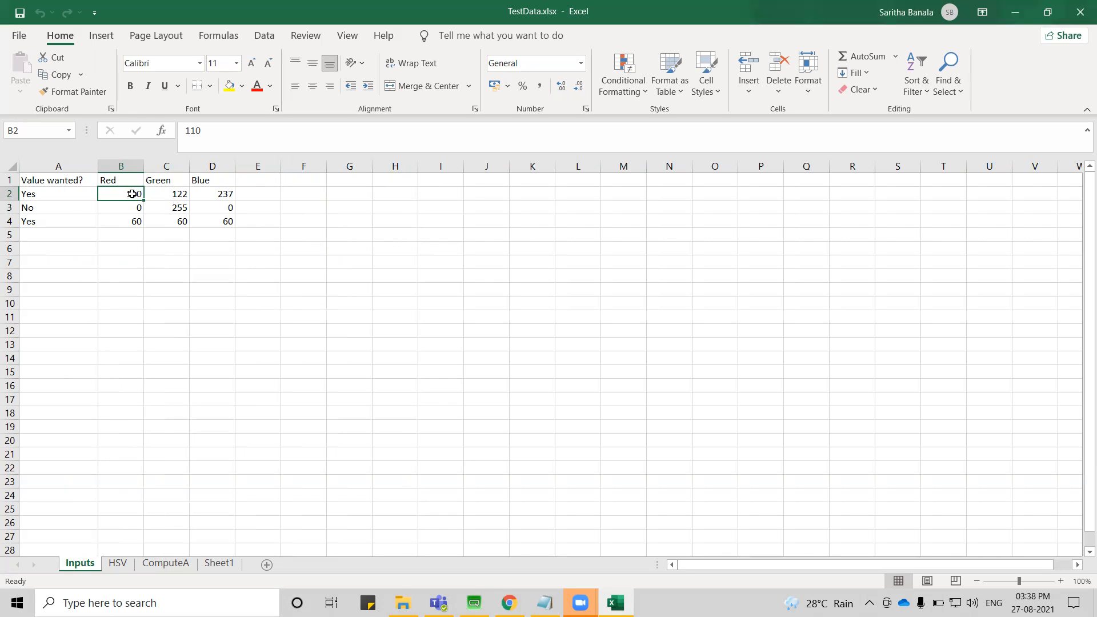
click(118, 564)
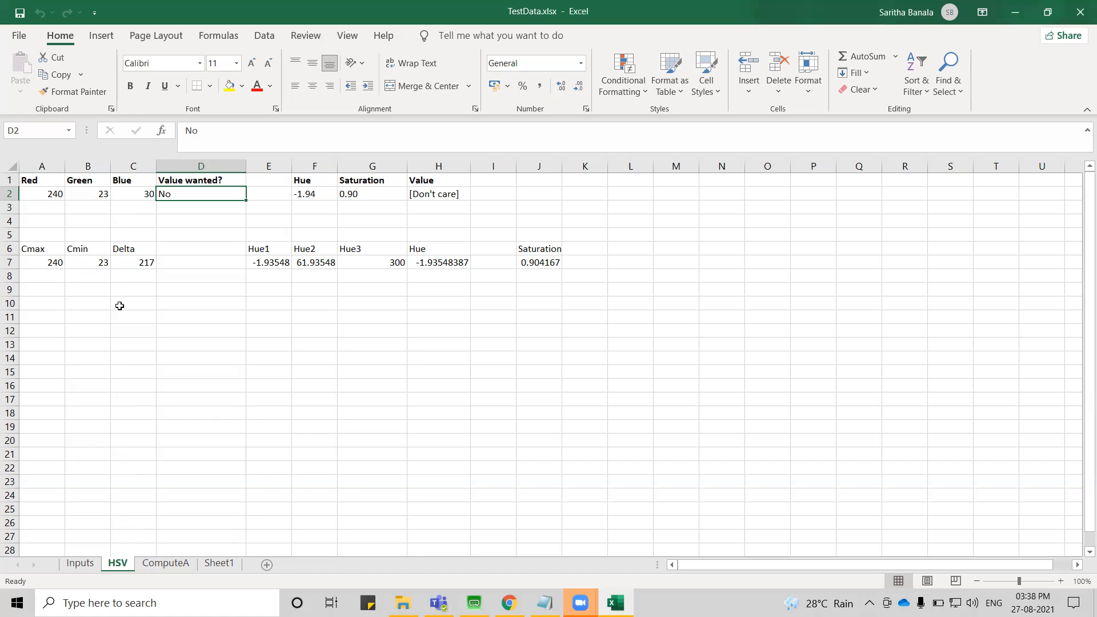
click(80, 564)
click(115, 182)
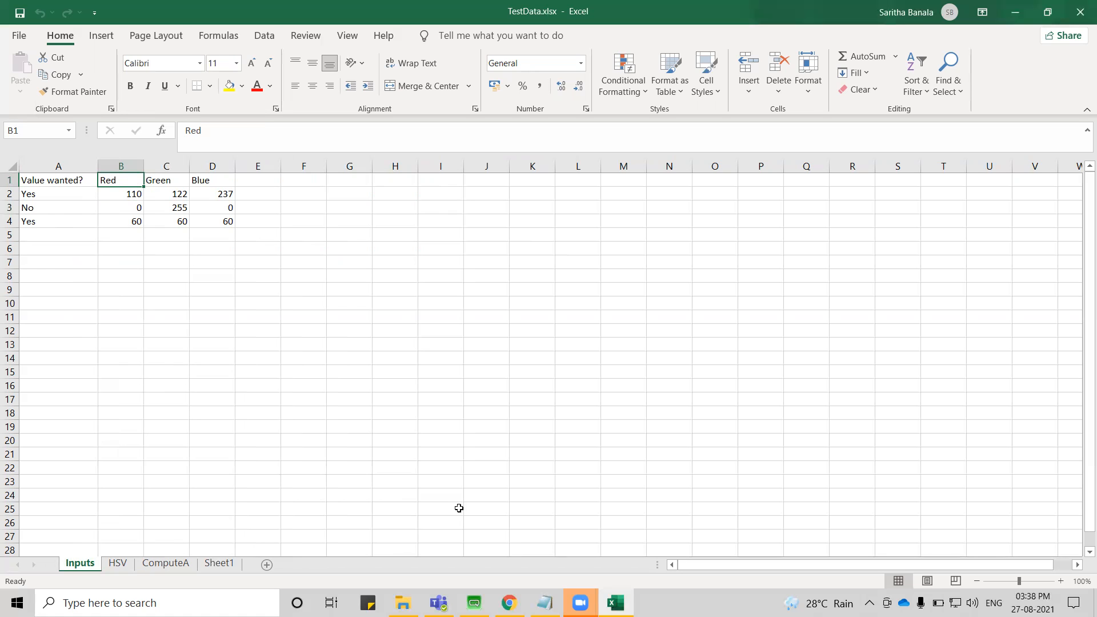
- Switch to Conformiq Workbench and inspect the input sheet of the Initialize activity's Select Row from Spreadsheet action
click(475, 603)
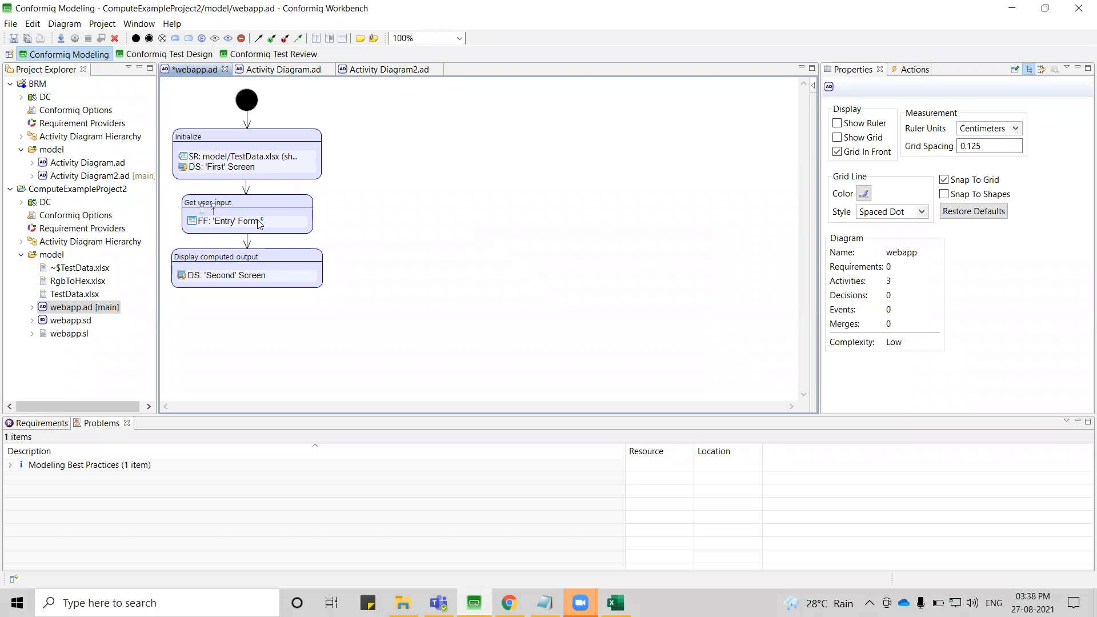
click(248, 163)
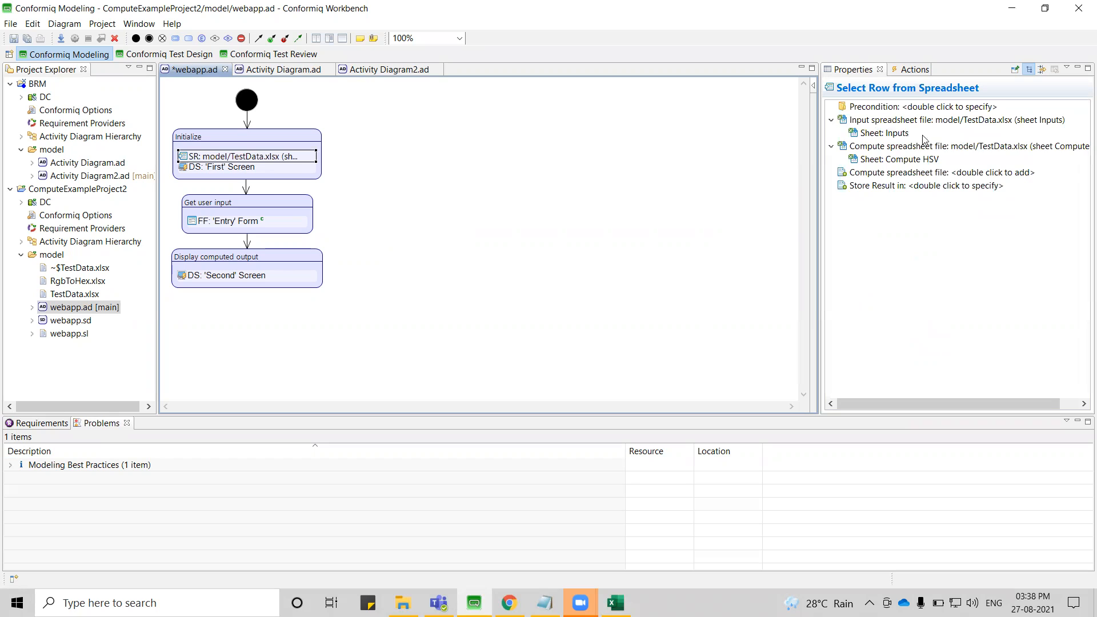
double_click(882, 135)
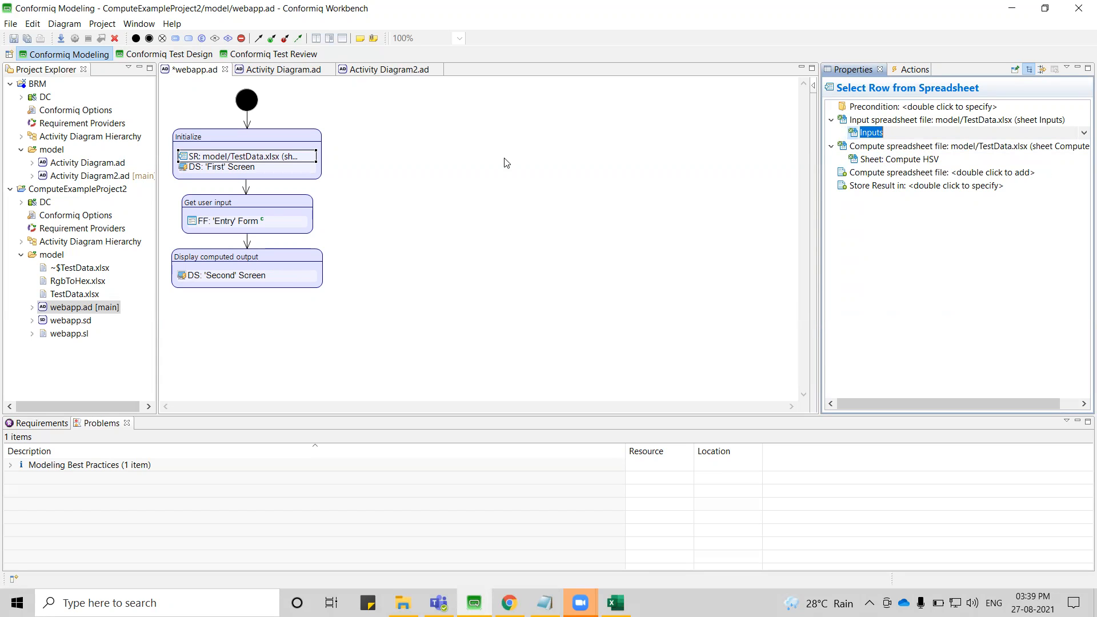
- Compare the column mappings of the Display 'Second' Screen action with the output columns of the HSV worksheet in Excel
click(225, 276)
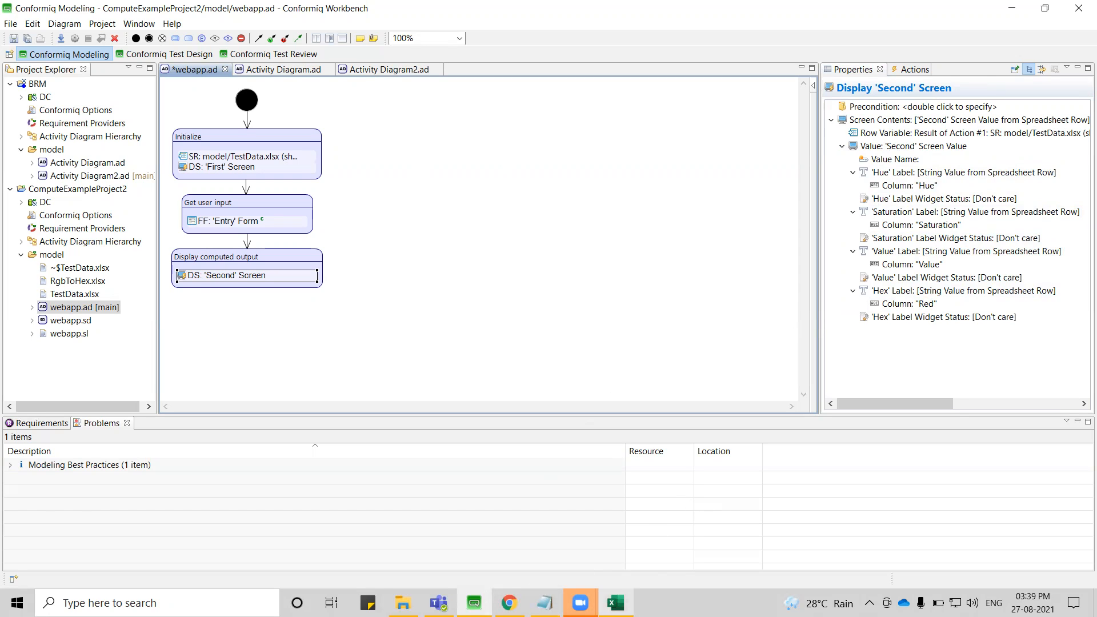
click(615, 603)
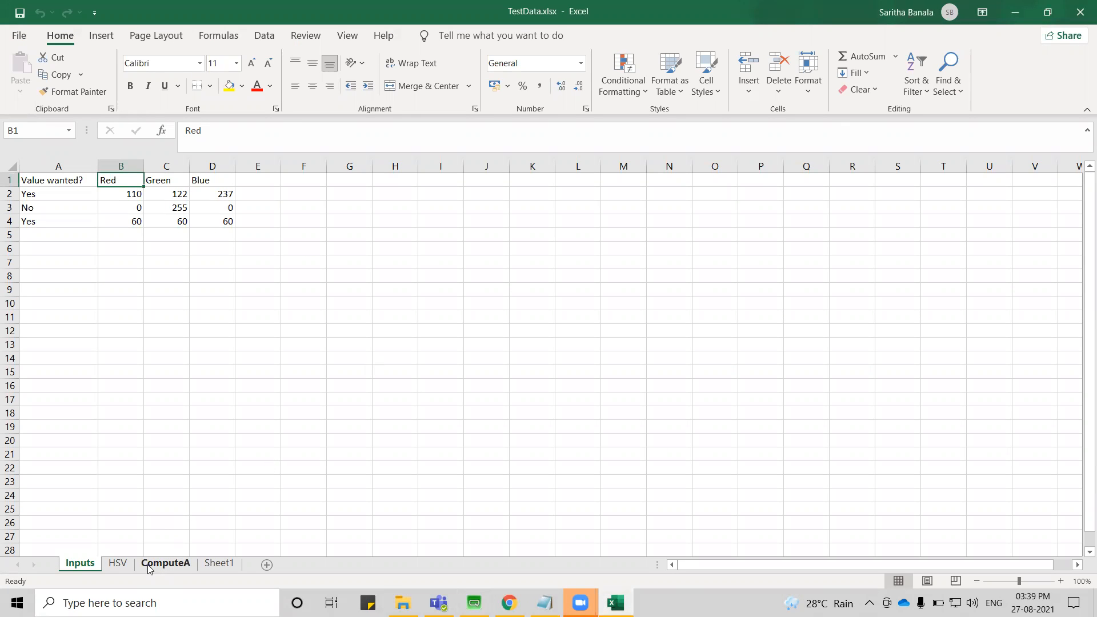
click(122, 567)
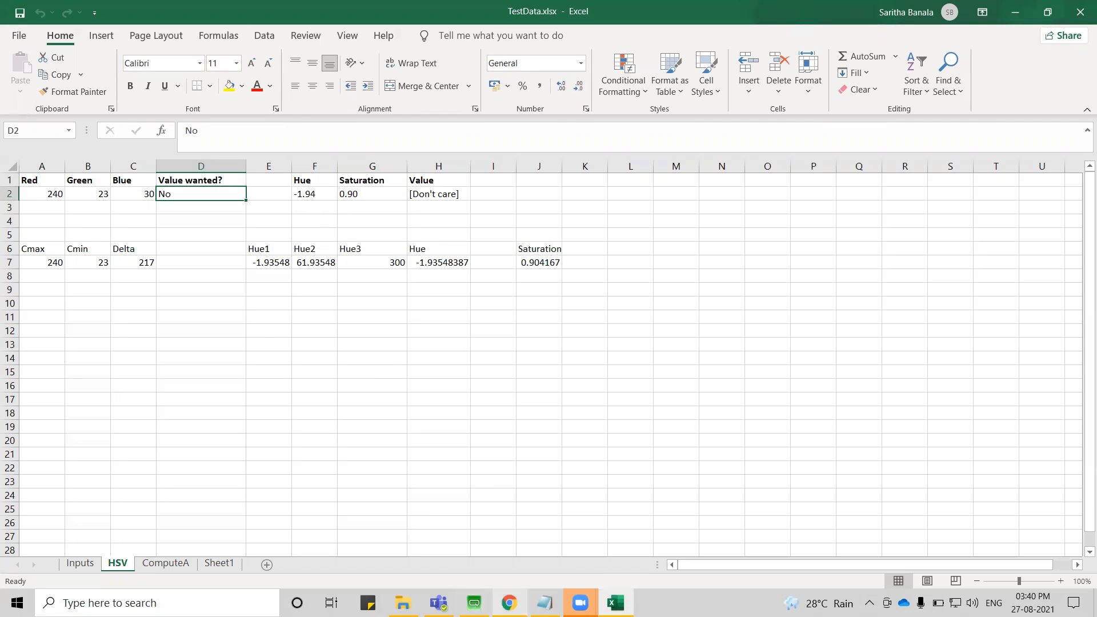
click(474, 602)
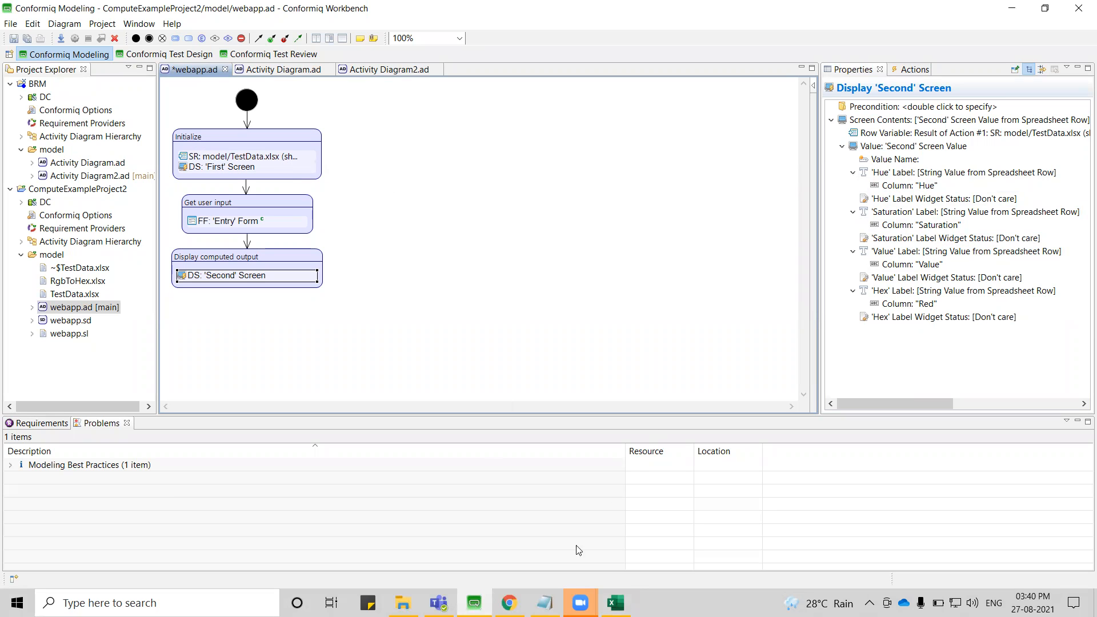
- Switch to RELEASE_NOTES_4.4.0.txt in Notepad and review the combinatorial testing, worksheet selection and compute spreadsheet paragraphs
click(545, 603)
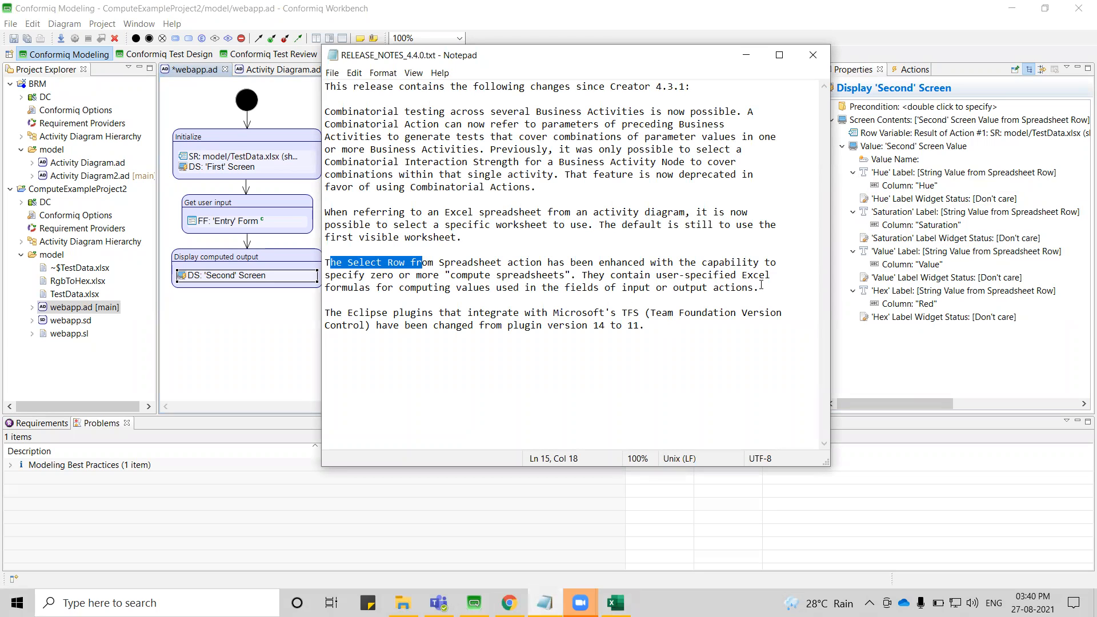
drag(538, 190, 333, 120)
drag(463, 237, 327, 213)
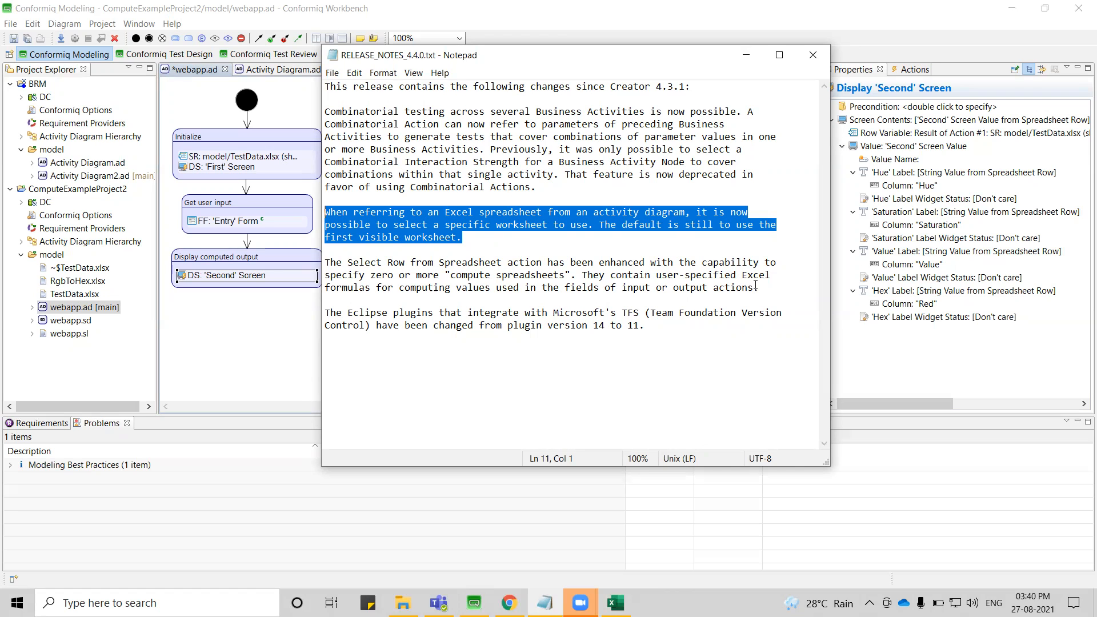
drag(759, 287, 327, 264)
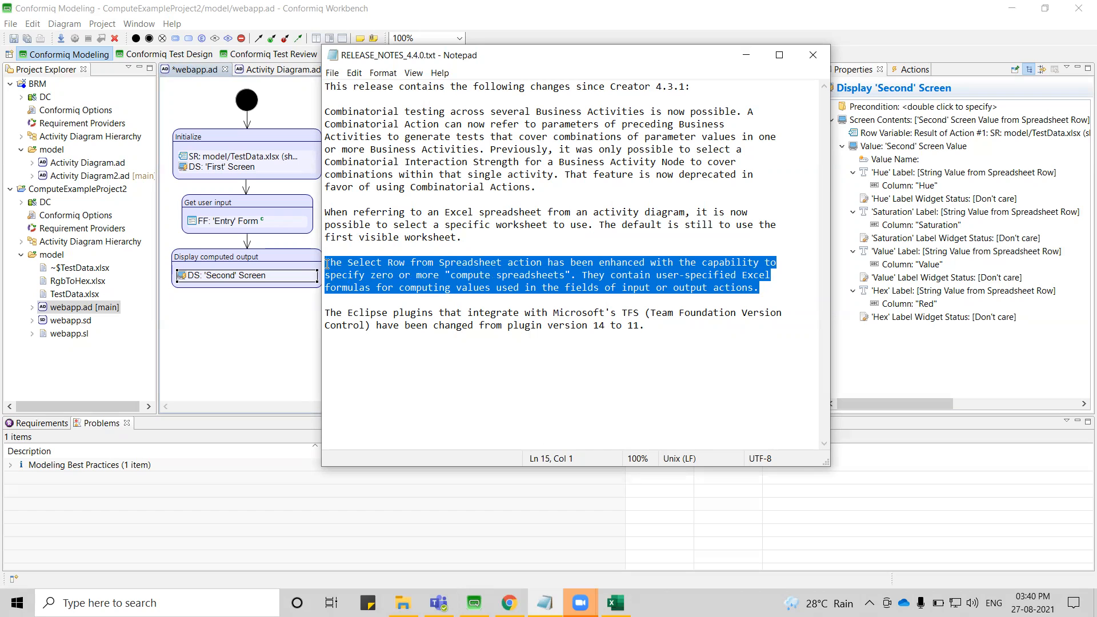
click(411, 284)
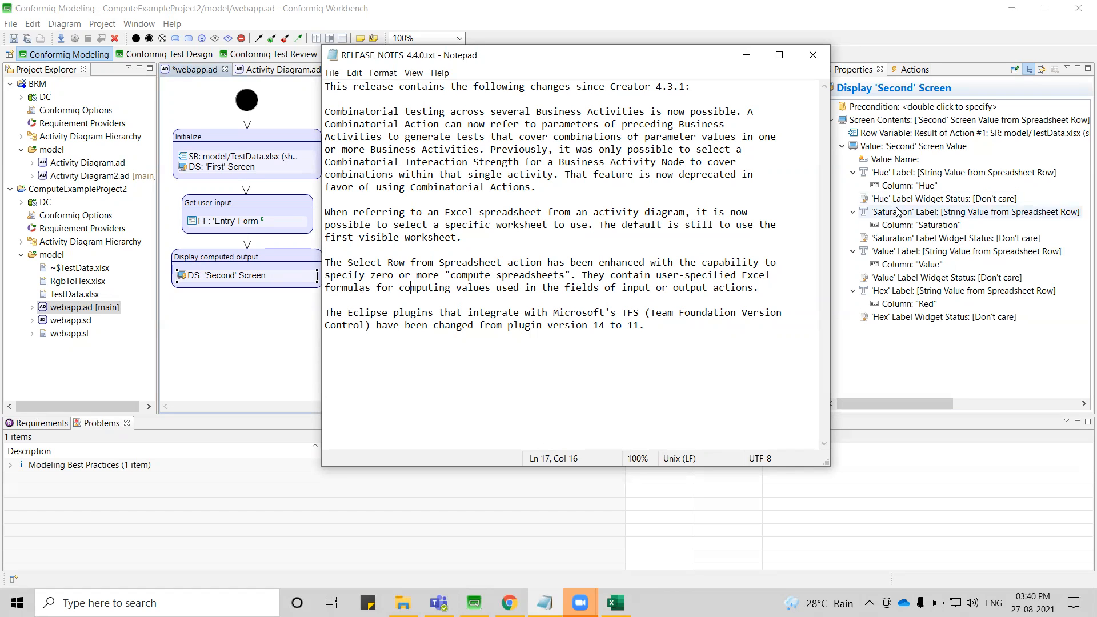
- Review the Initialize activity's Select Row from Spreadsheet settings alongside the release notes, and minimize the notes
click(271, 159)
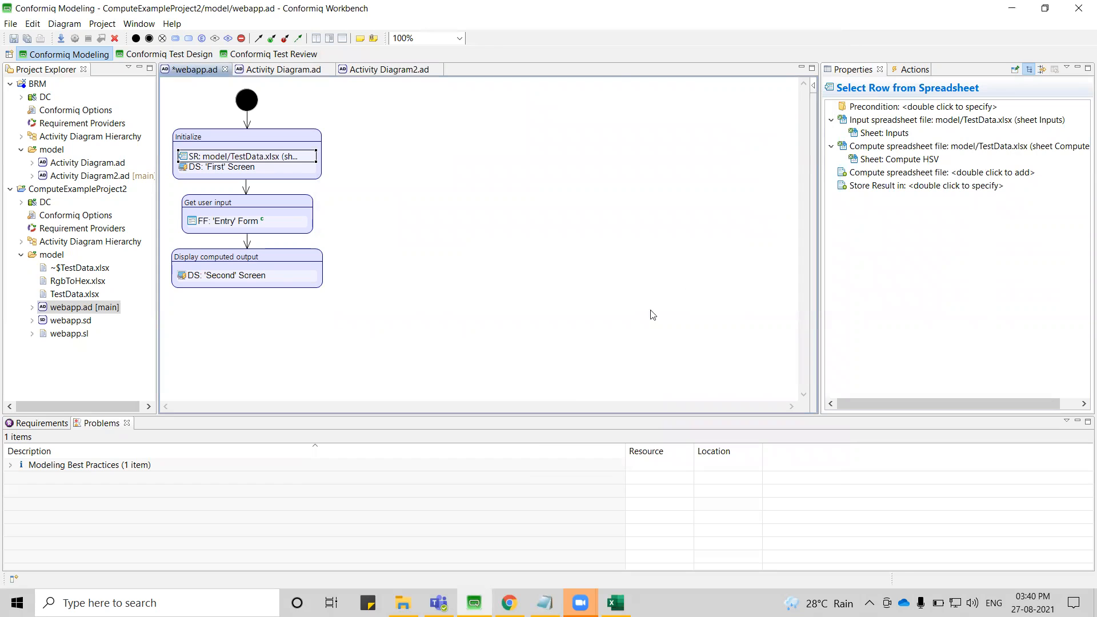
click(545, 603)
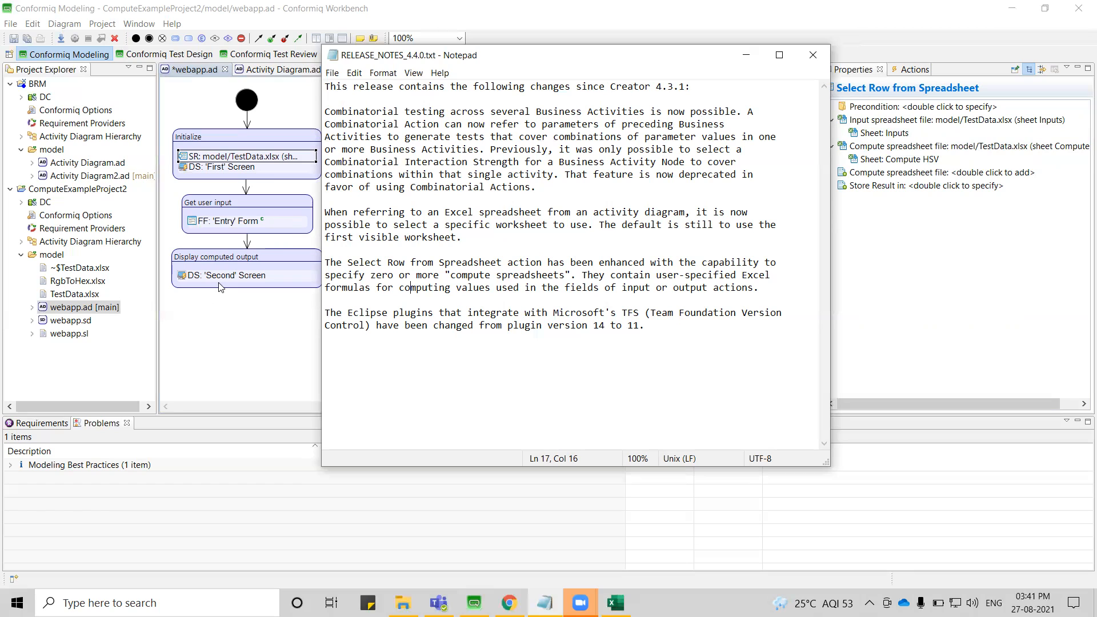
click(749, 55)
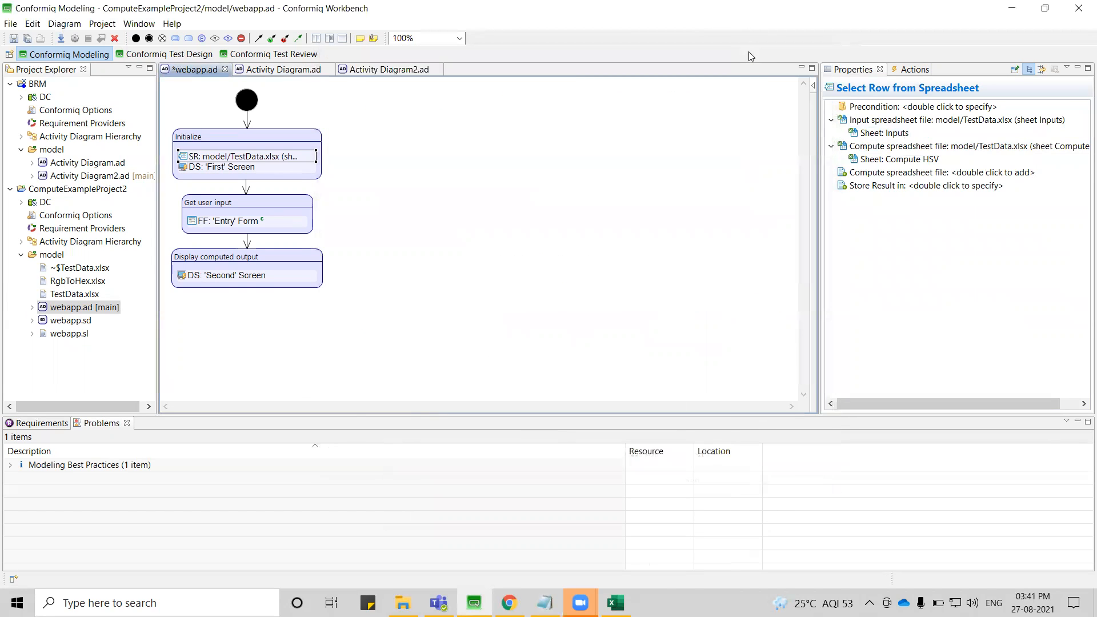